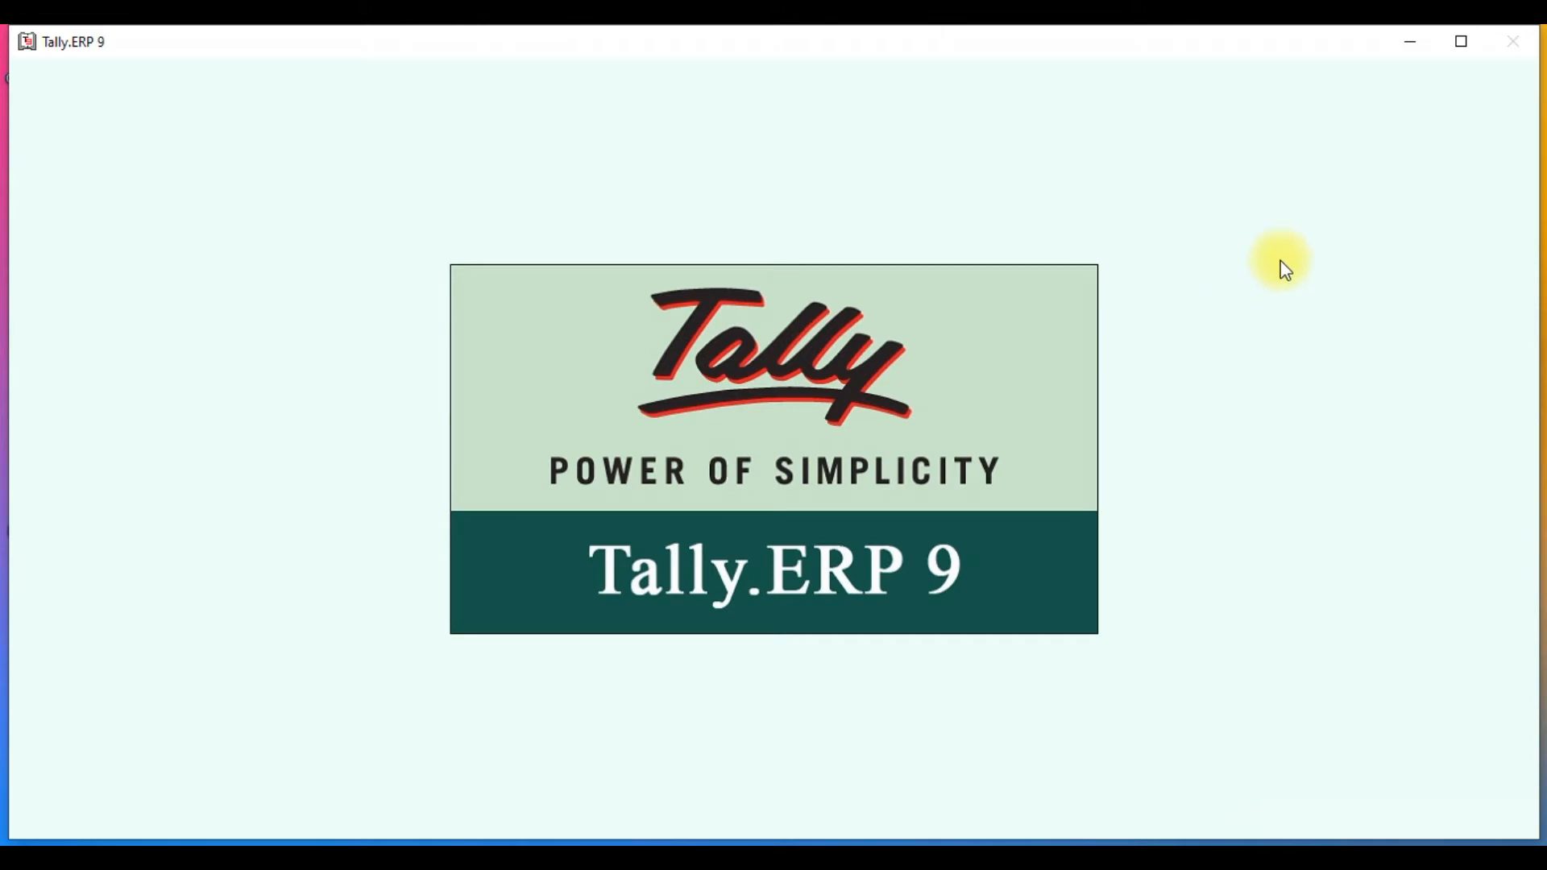
- Maximize the Tally.ERP 9 window so the Startup licensing screen fills the display
click(1463, 42)
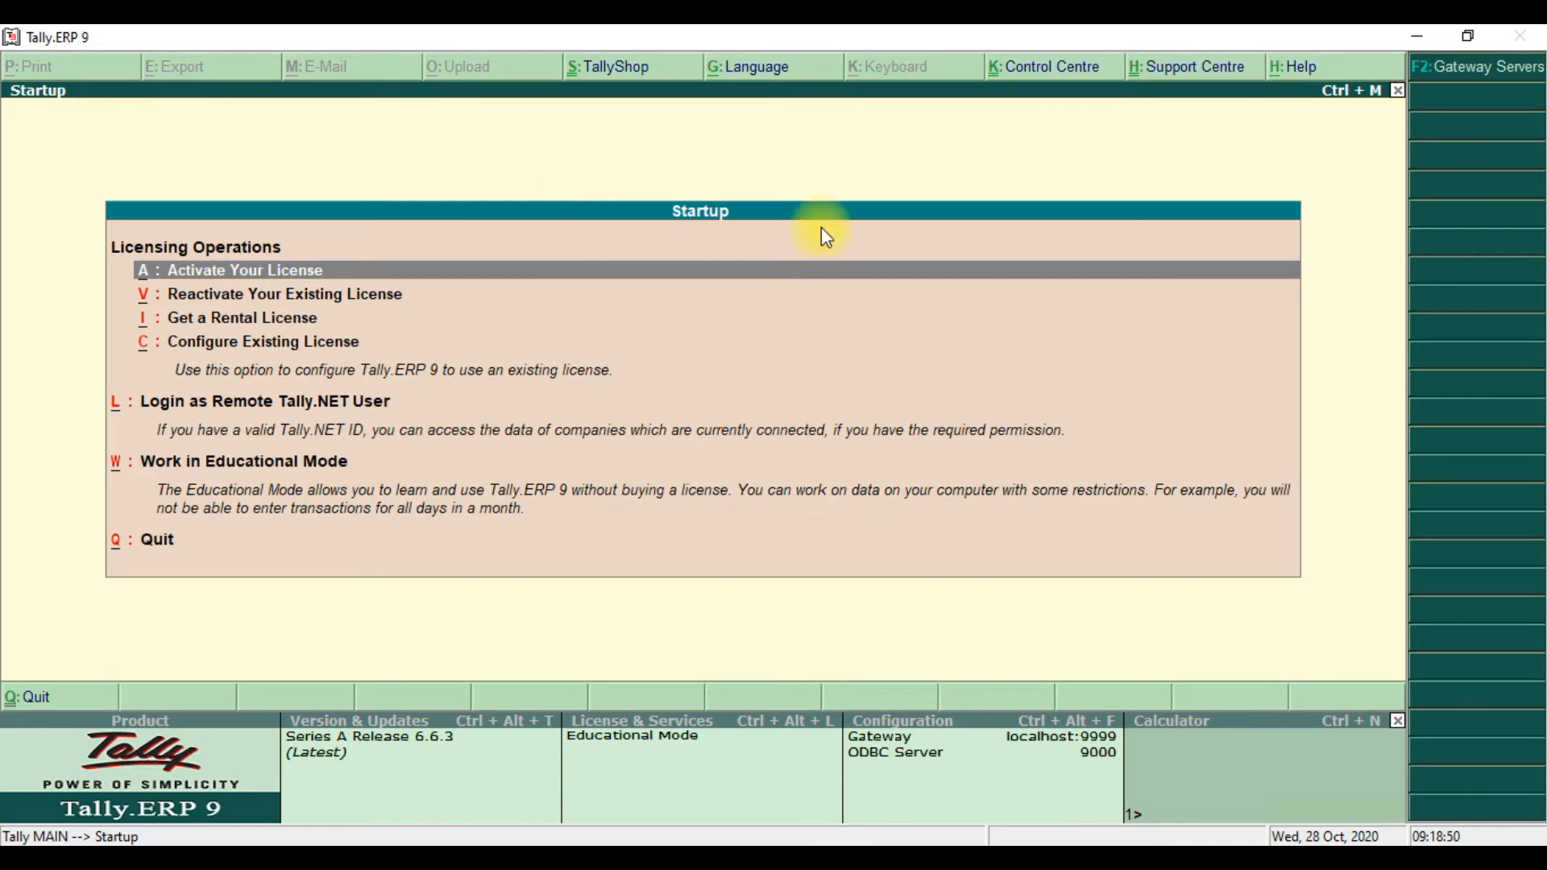
- Work in Educational Mode and start Create Company from Gateway of Tally
key(w)
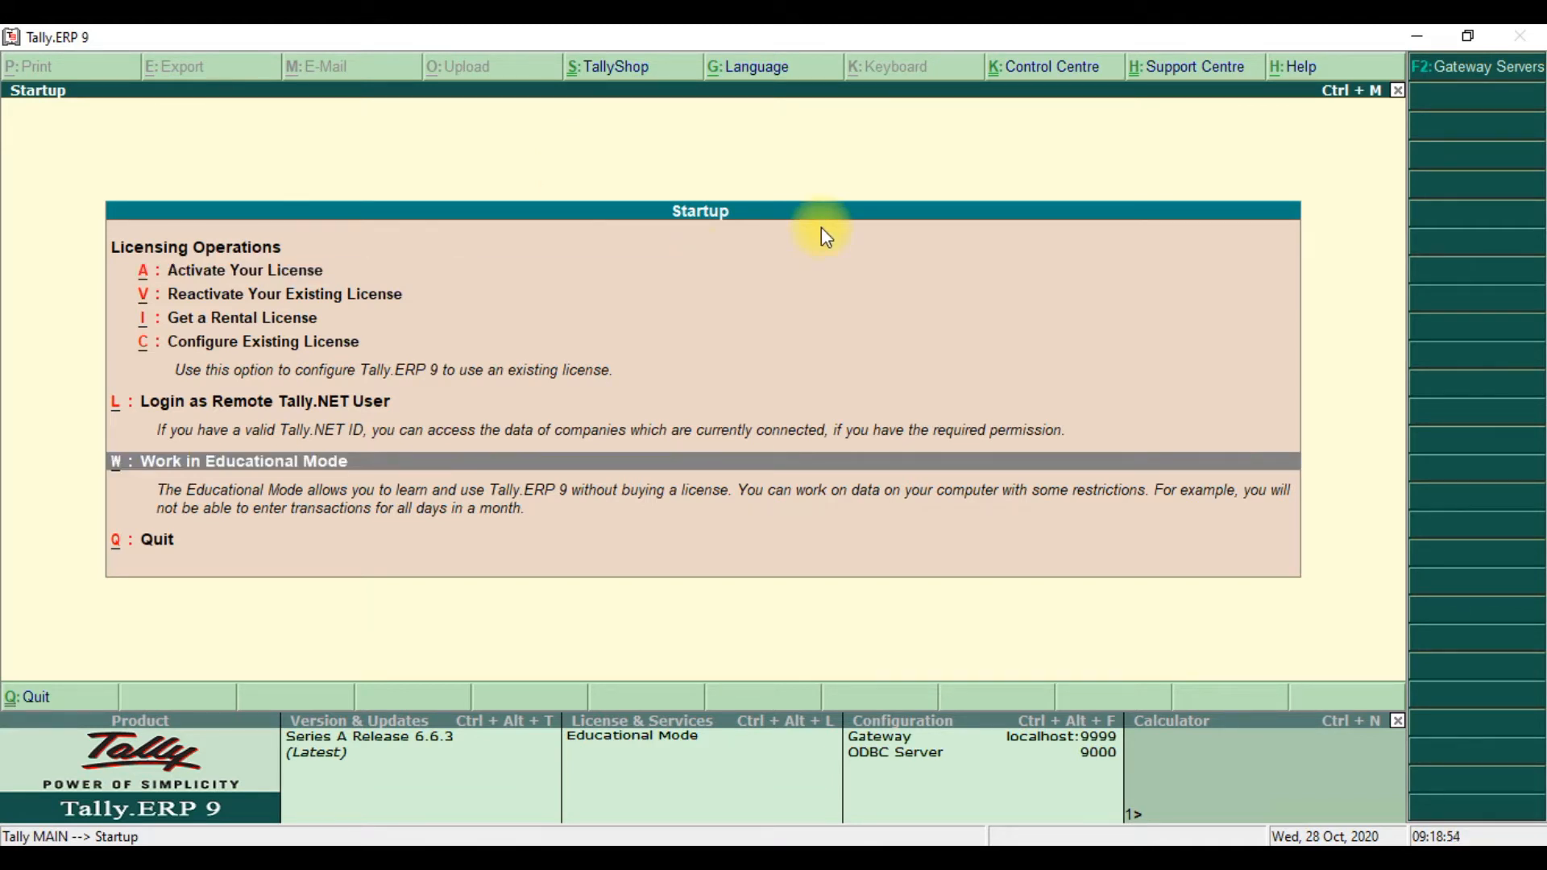
key(Return)
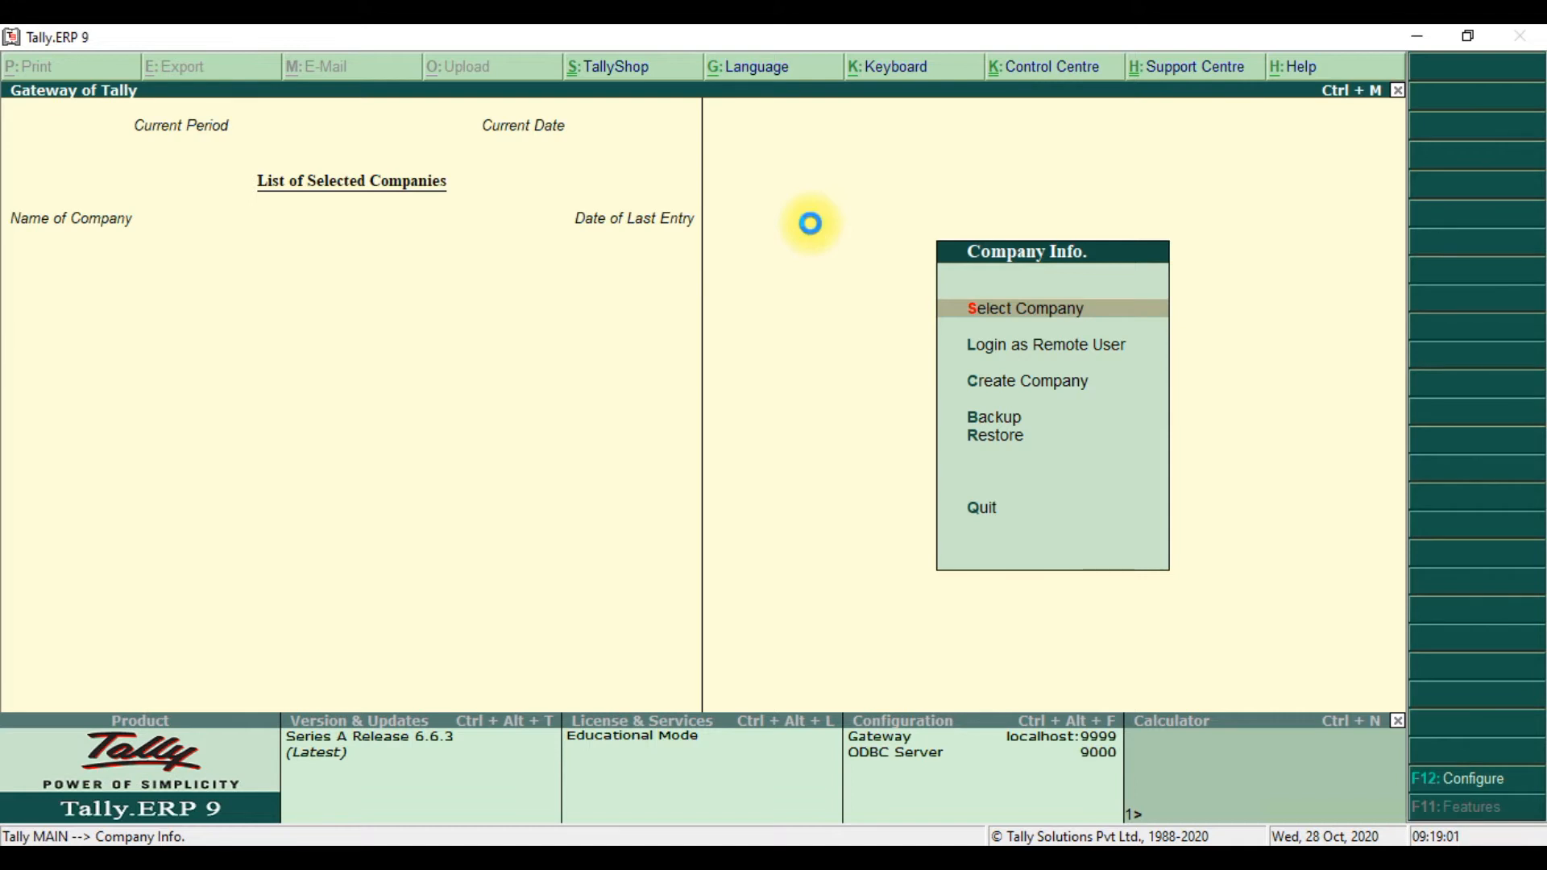
key(c)
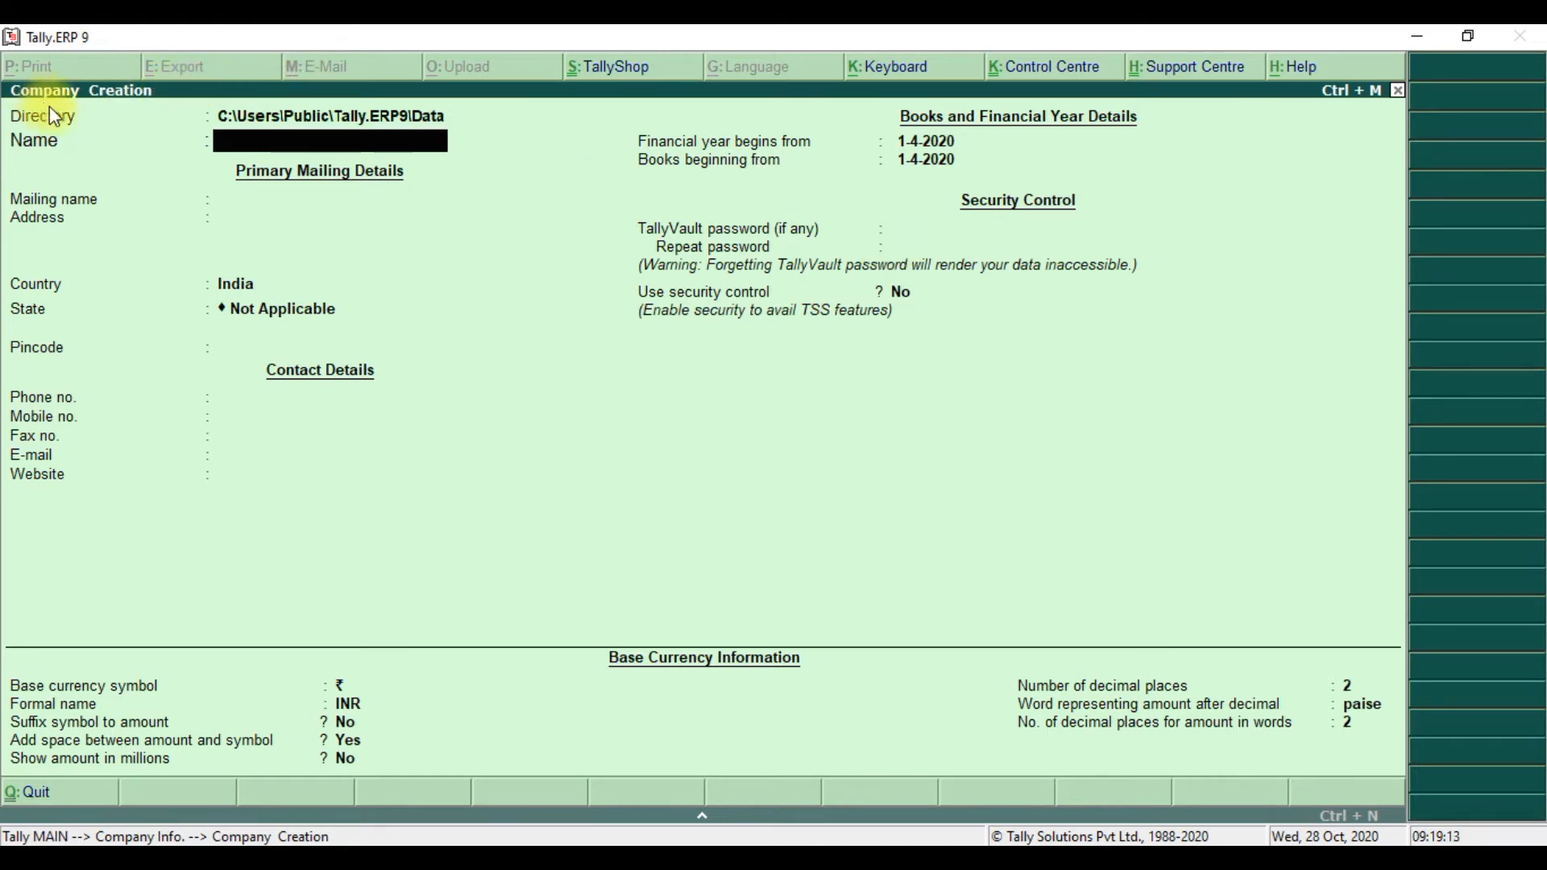
- Enter 'Smart Computer' as the company name, auto-filling the mailing name
click(255, 120)
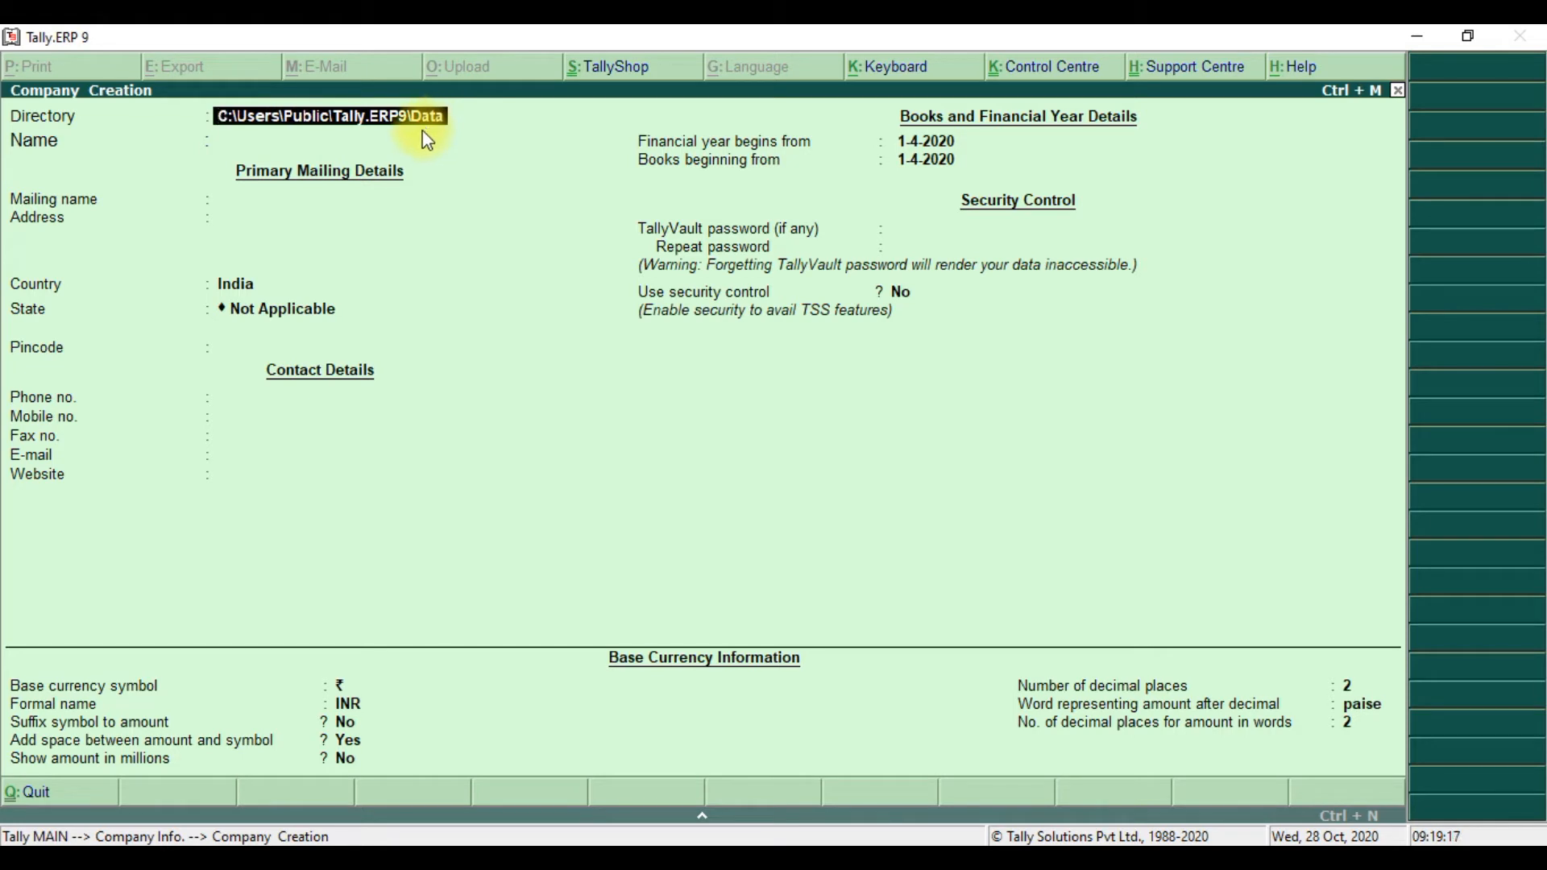
click(368, 147)
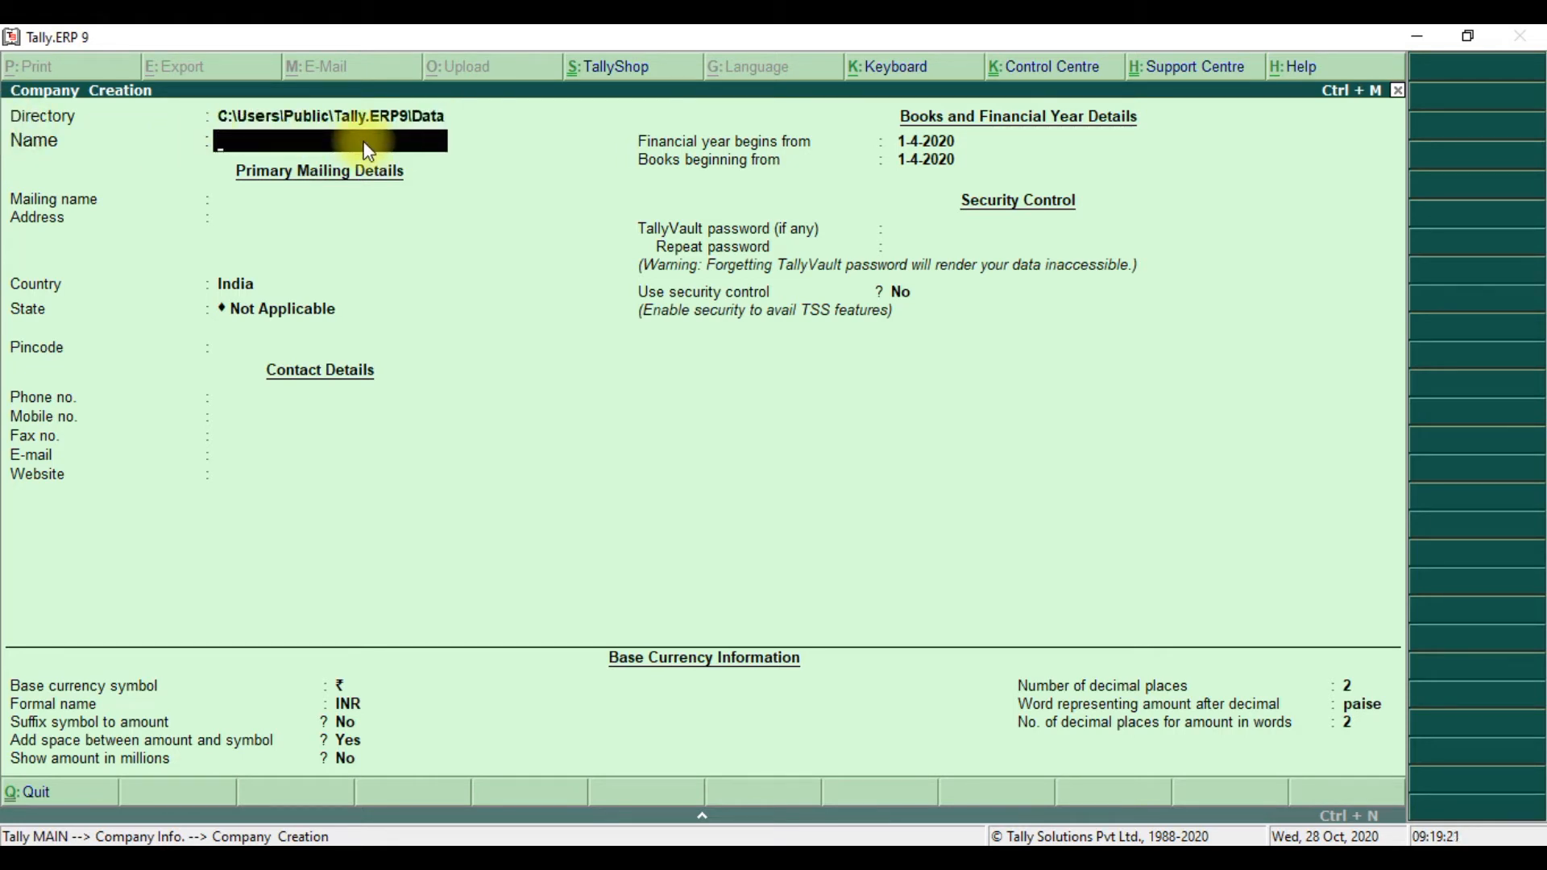
text(Smart Computer)
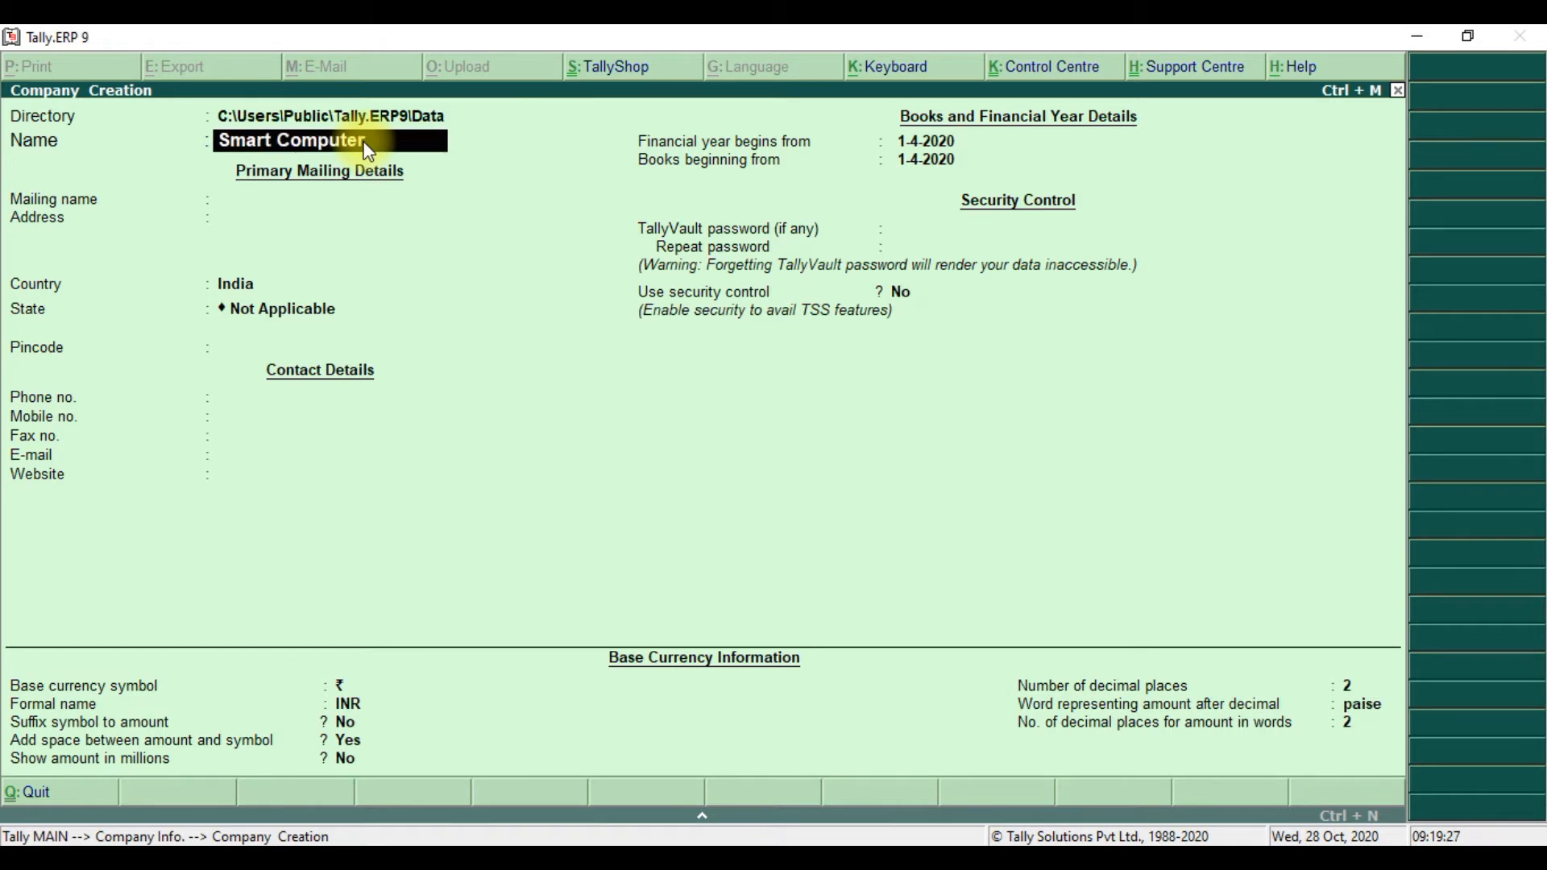
key(Return)
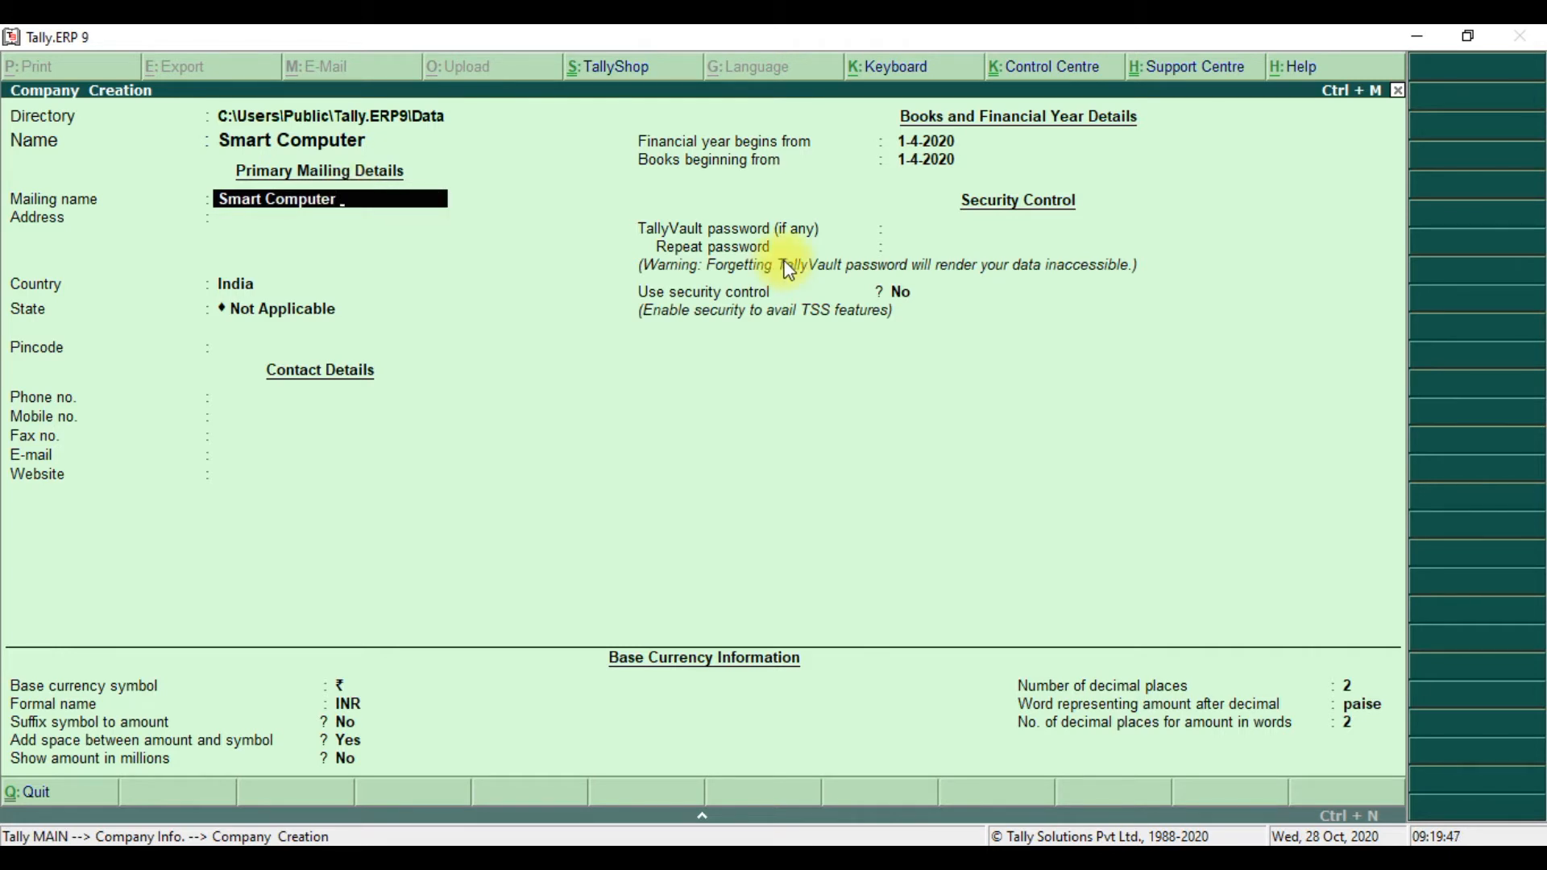
- Make the mailing name 'Smart Computer Mandla' and enter the company address
text(Mandla)
key(Return)
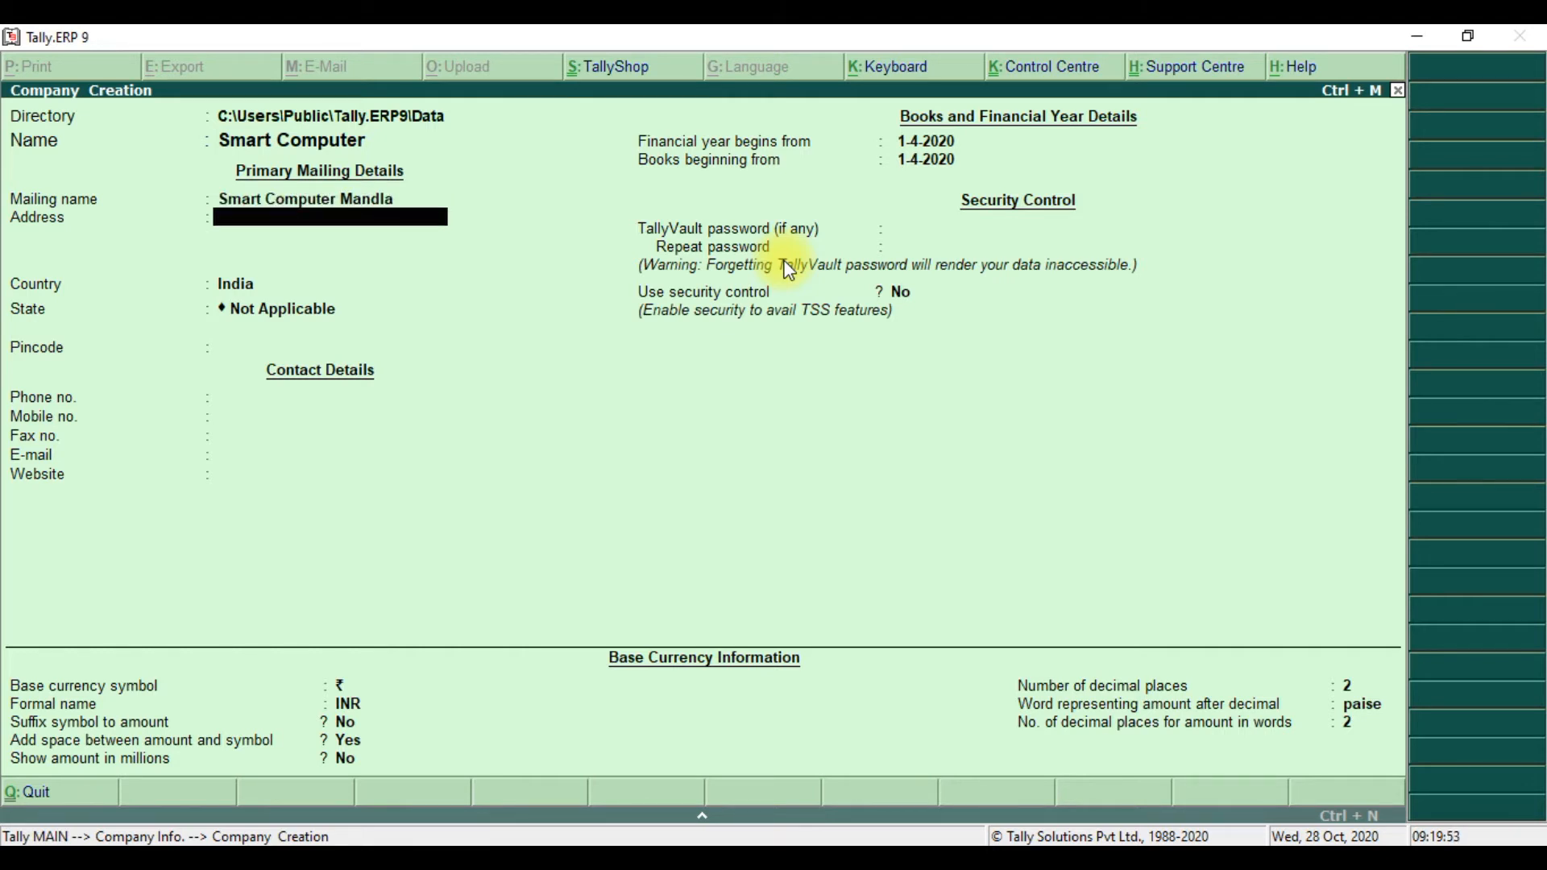
text(Mandla)
key(Return)
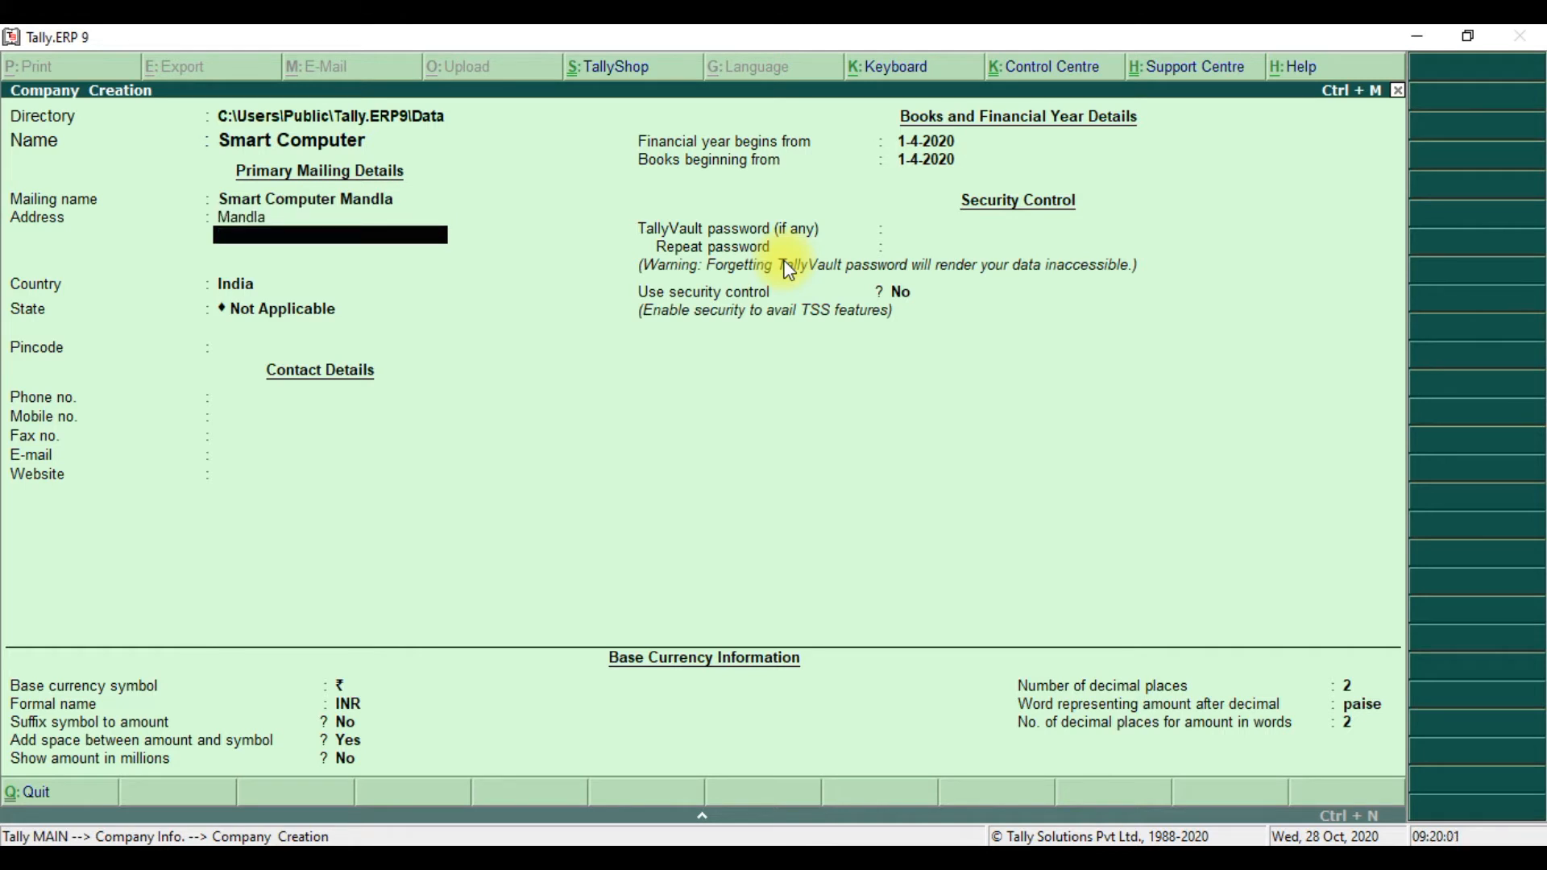
key(Return)
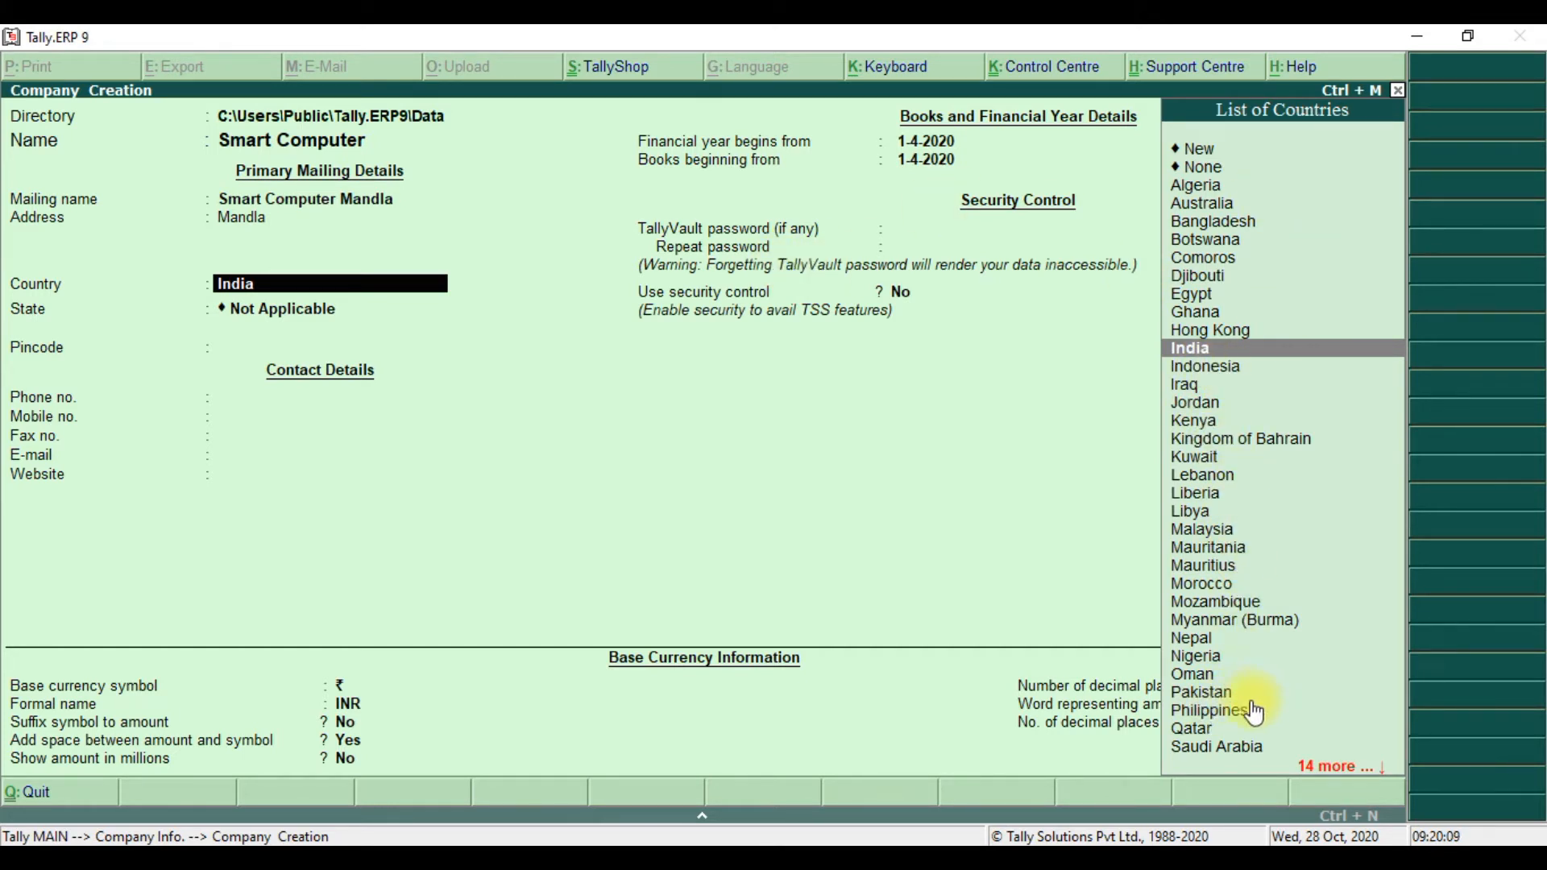
- Set the country to India and the state to Madhya Pradesh
click(1204, 692)
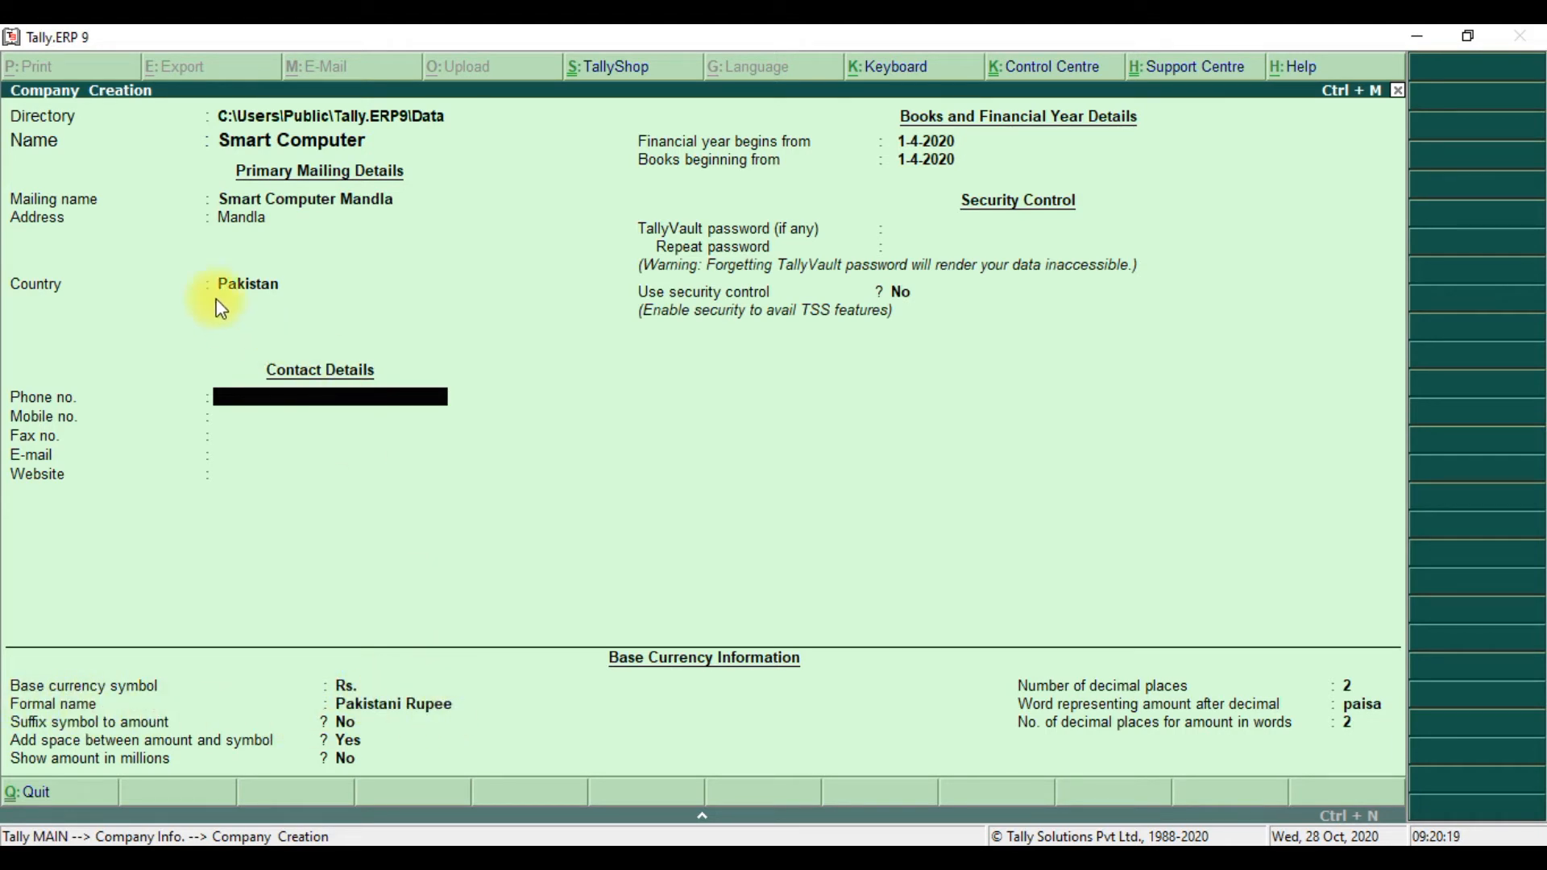
click(260, 290)
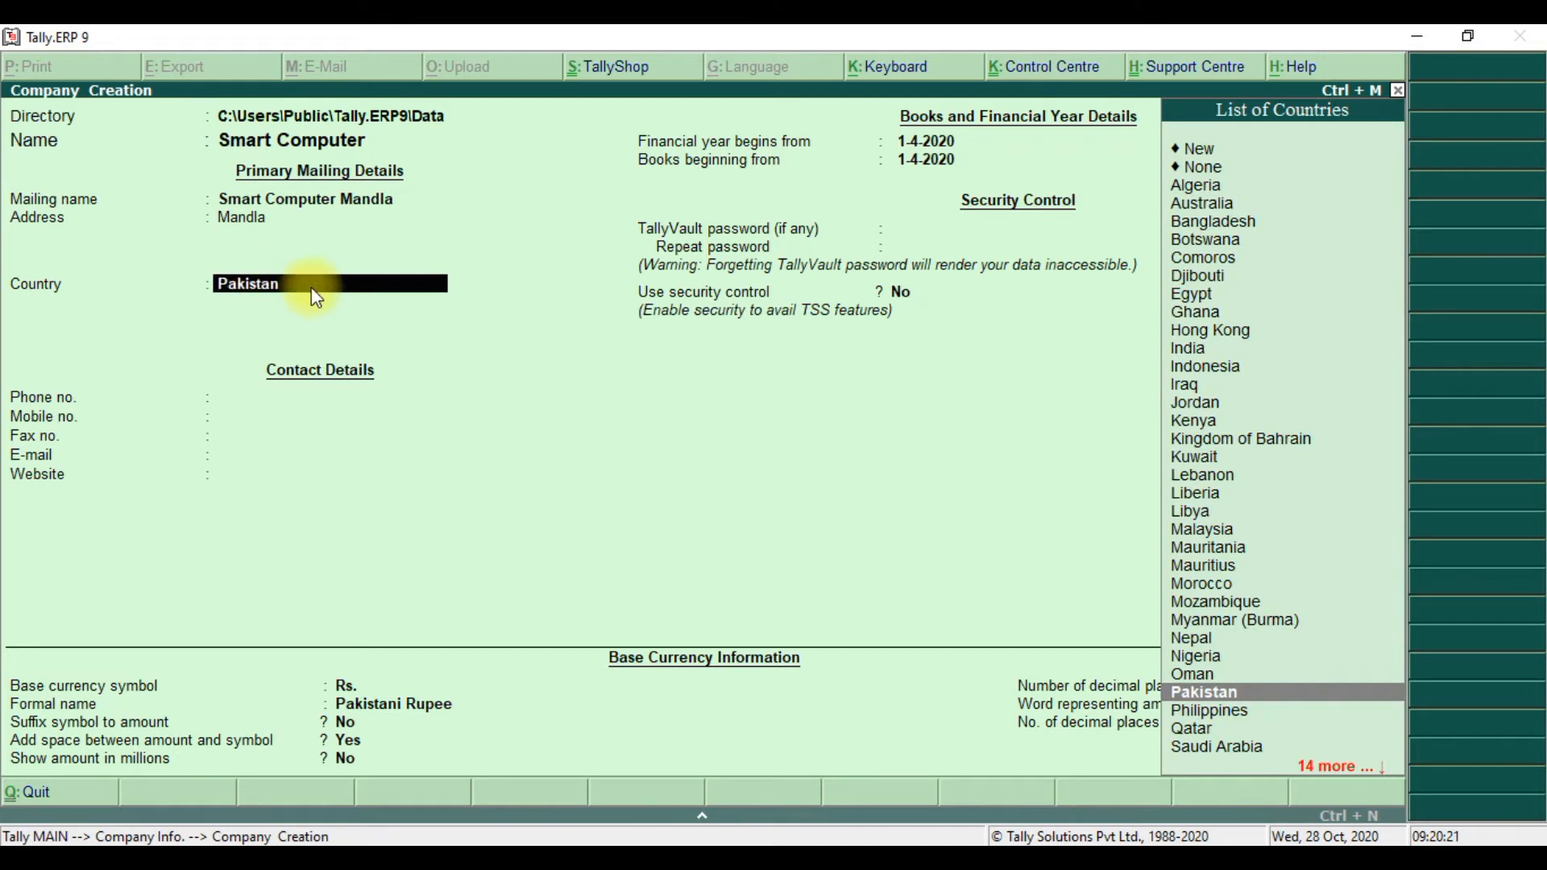
click(1193, 348)
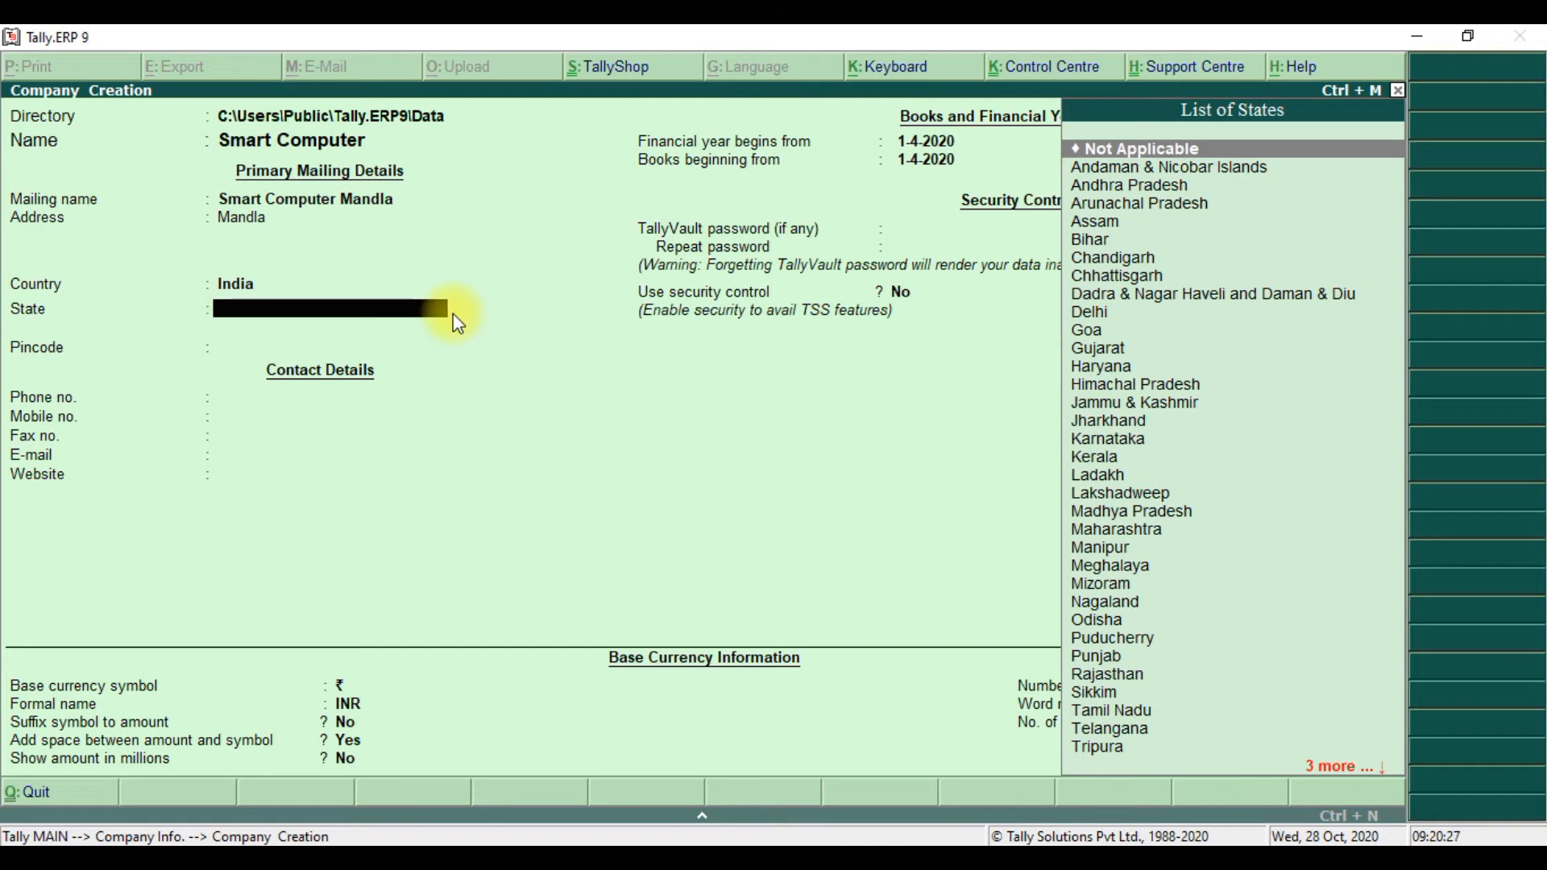
text(M)
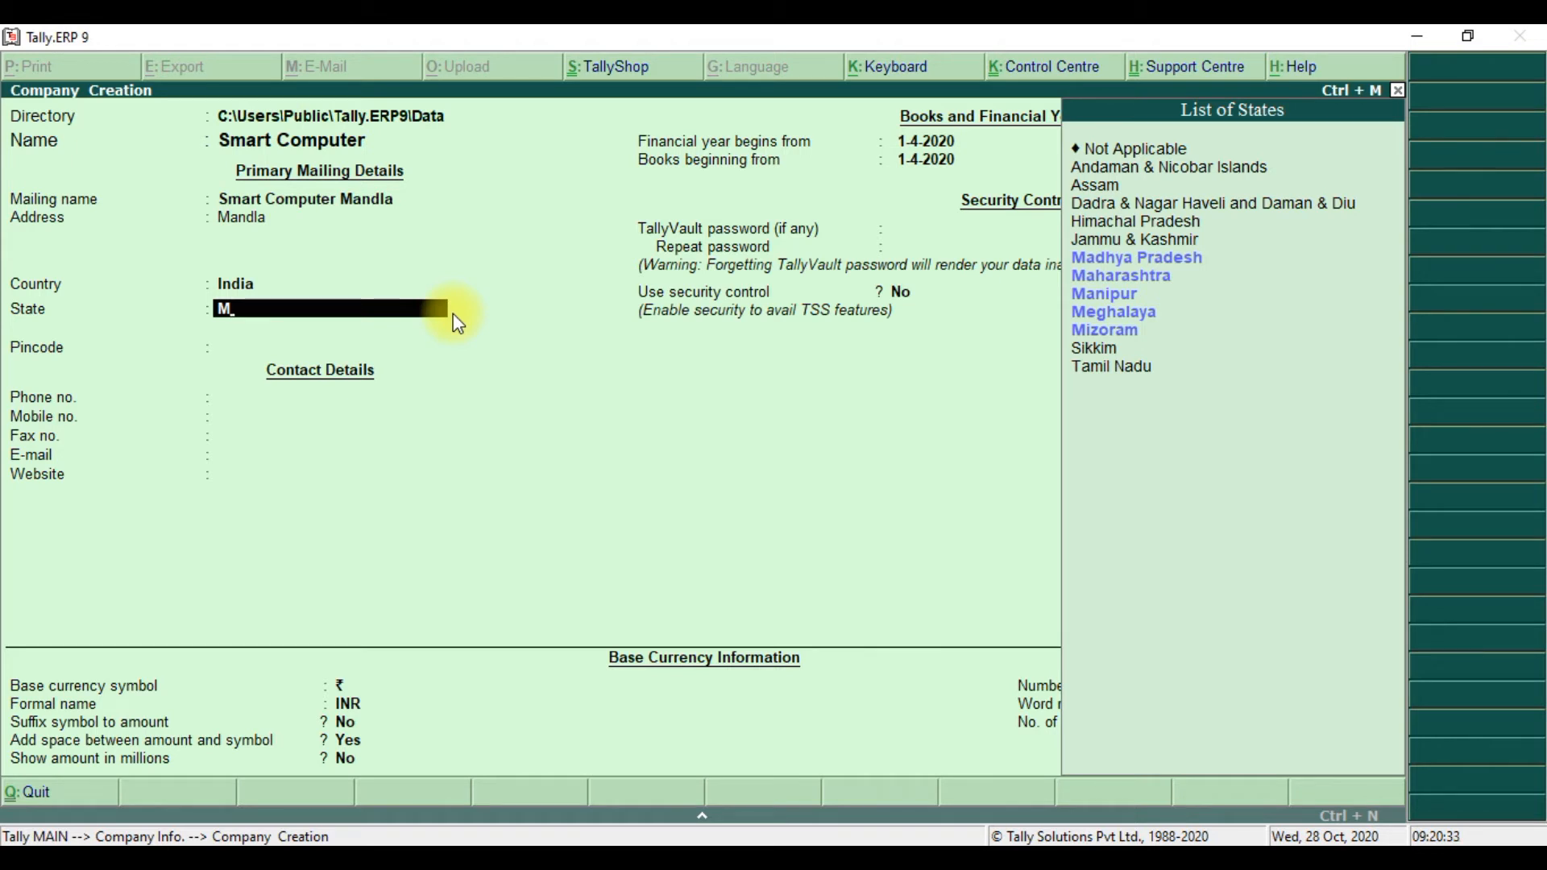
key(Down)
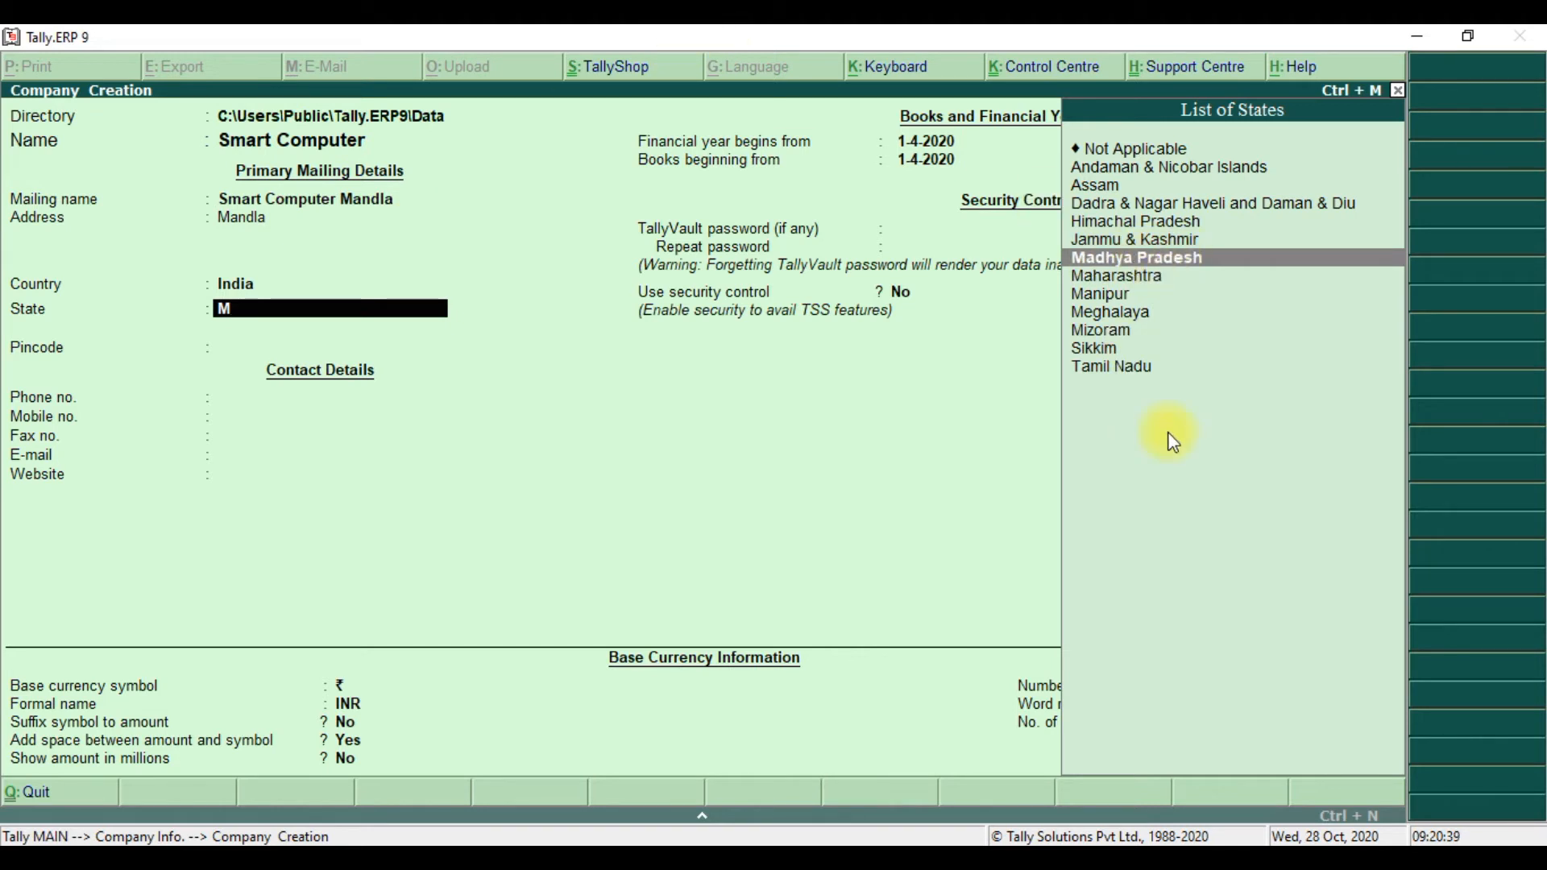
key(Return)
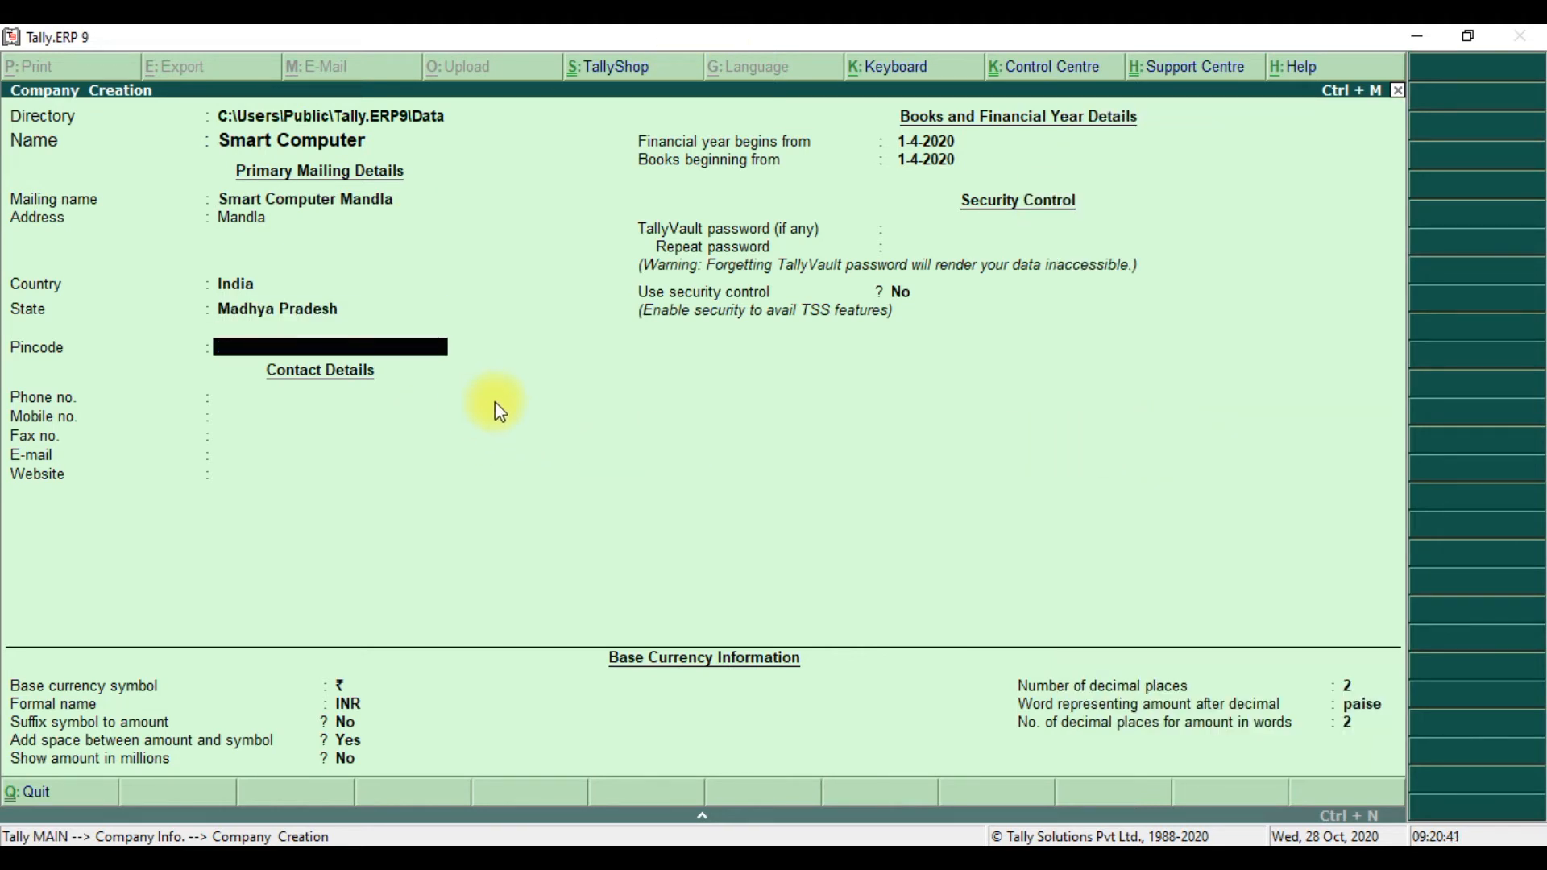
- Fill in the pincode, phone number, mobile number, e-mail address and website fields
key(Return)
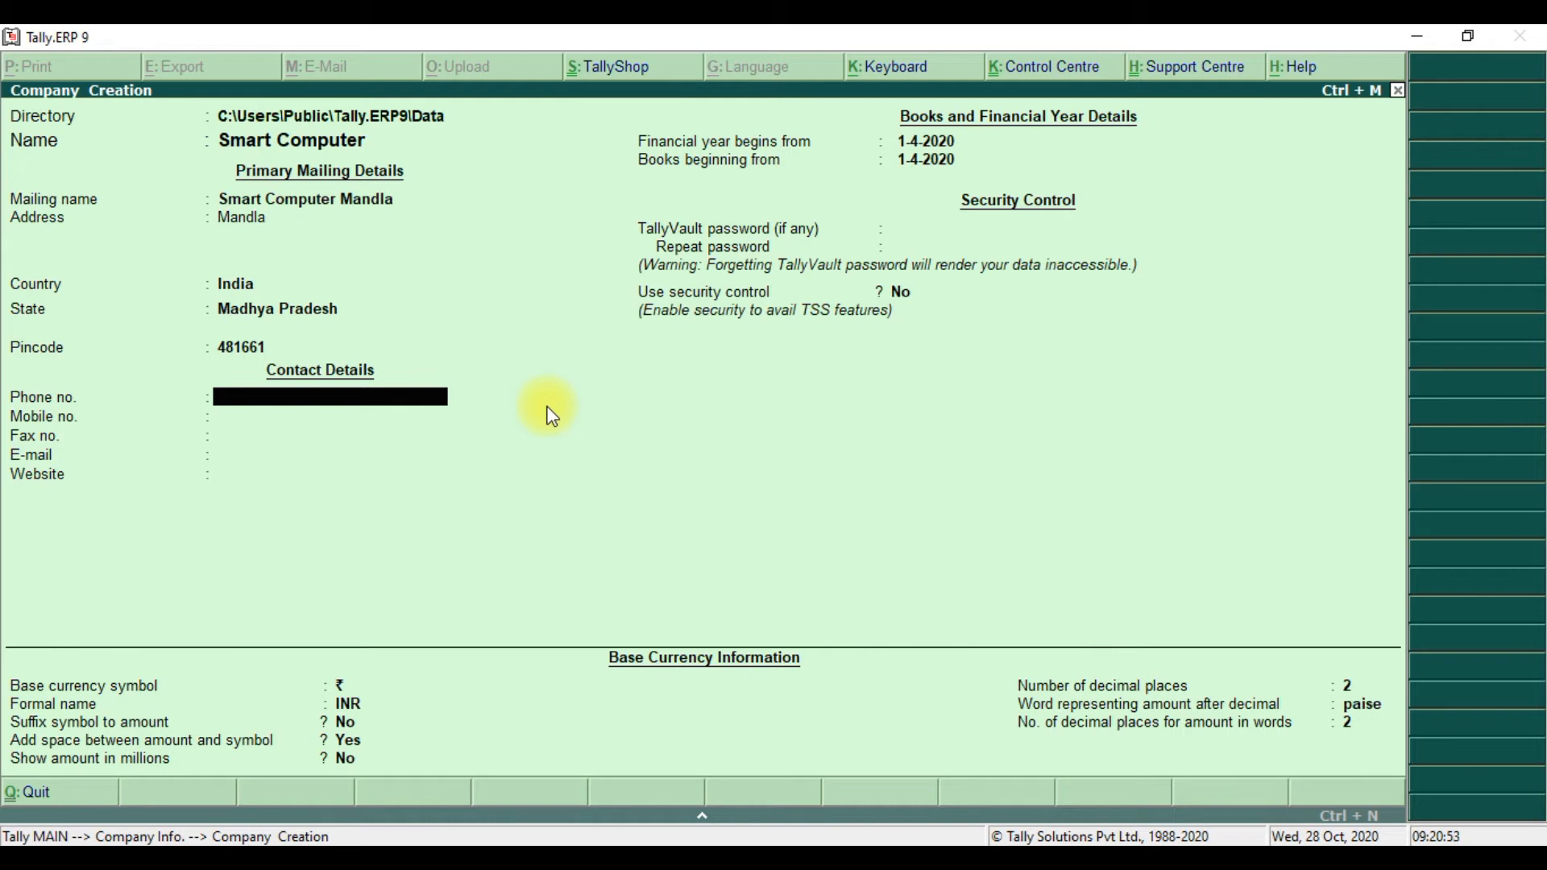
key(Return)
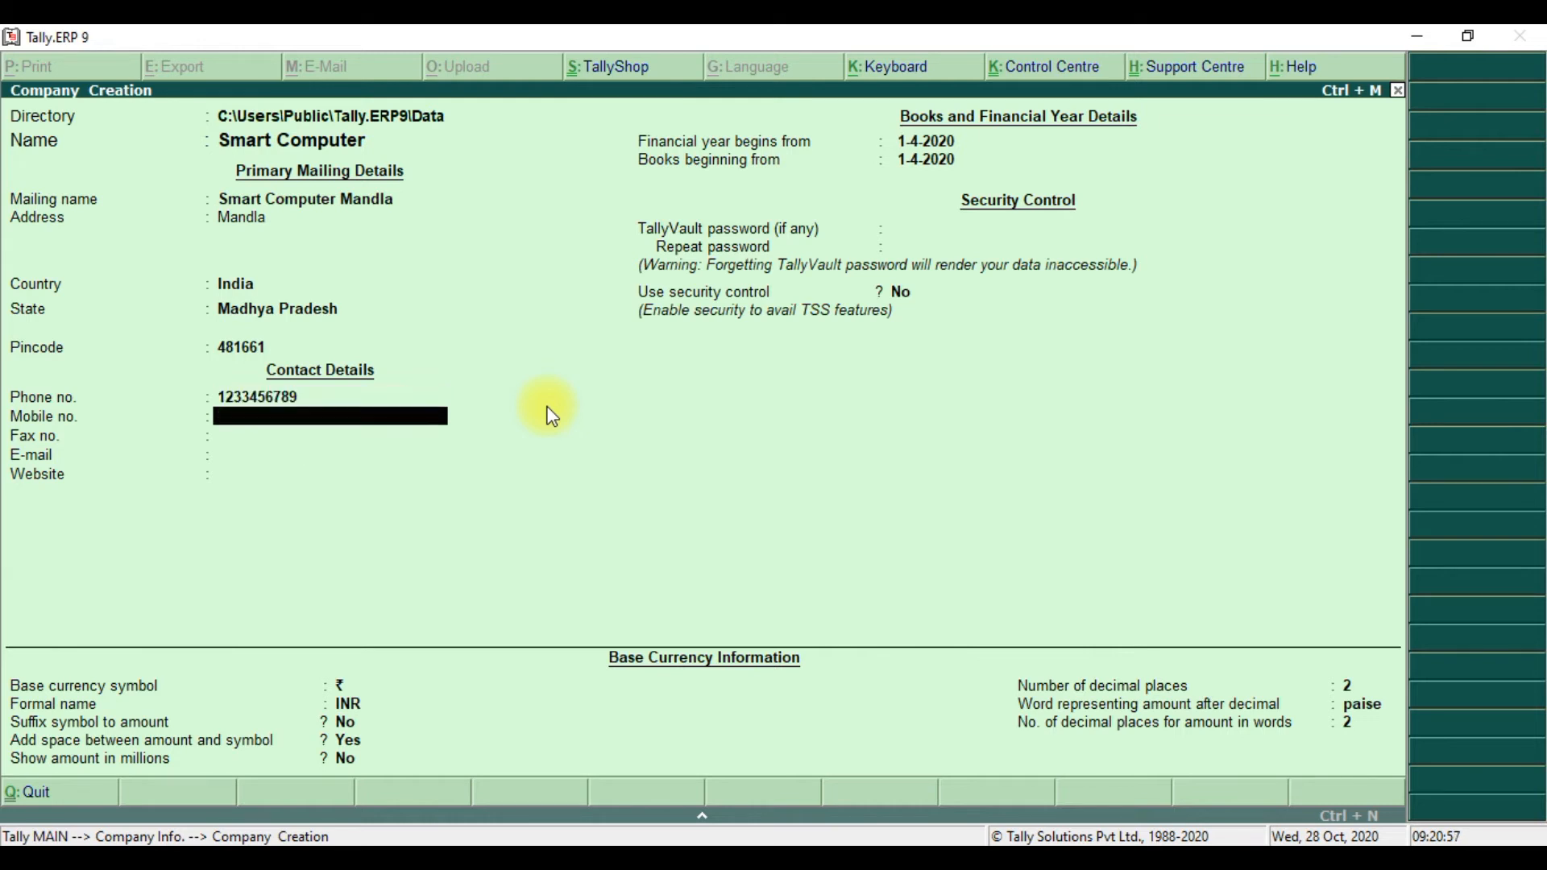
key(Return)
key(Return)
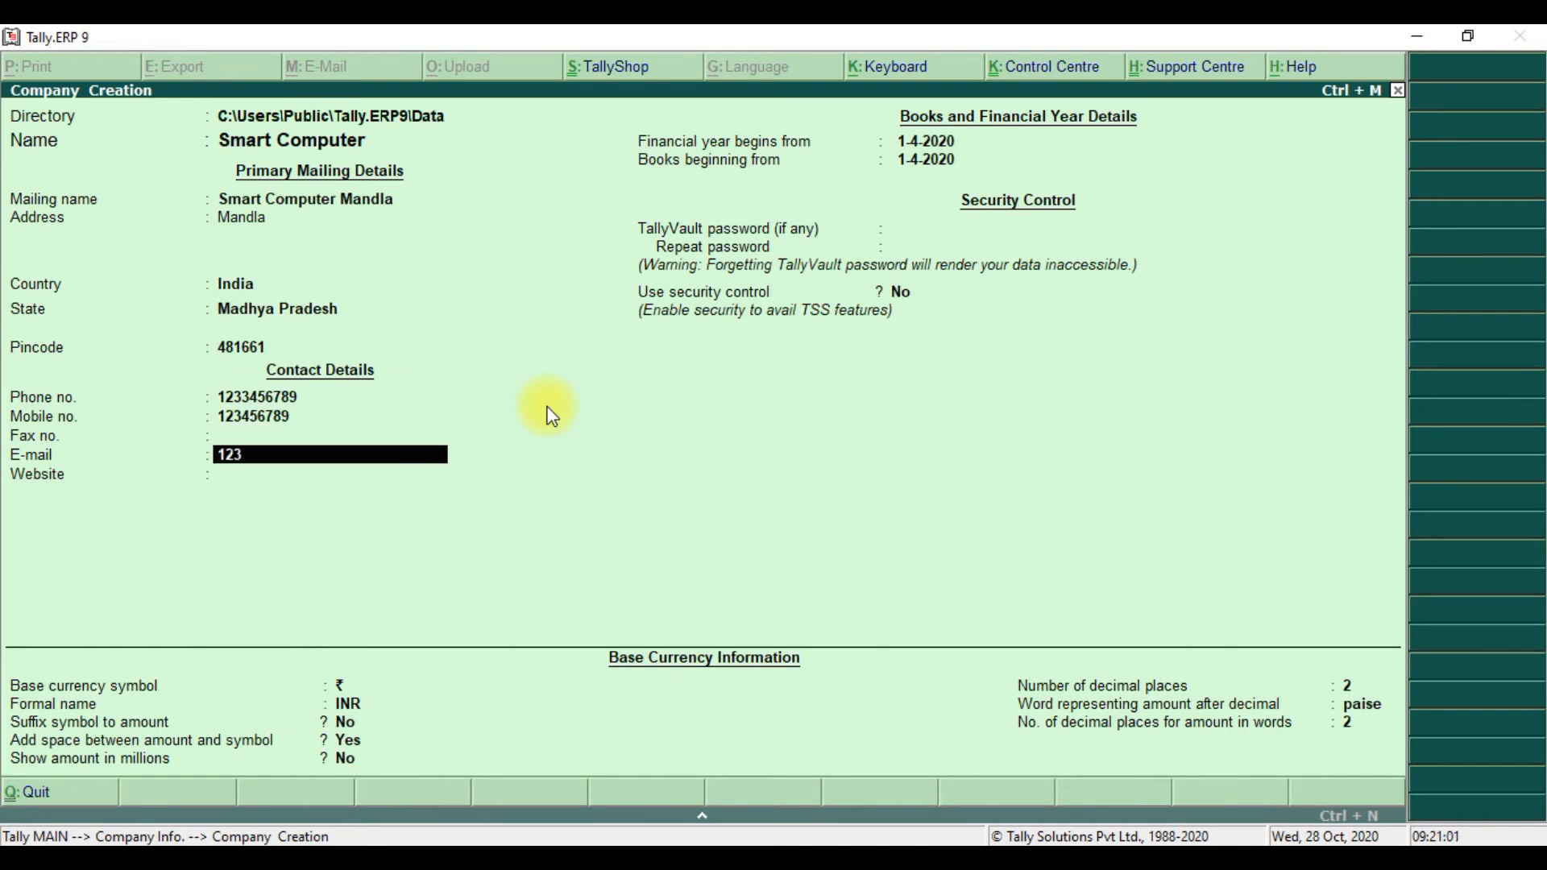
key(Return)
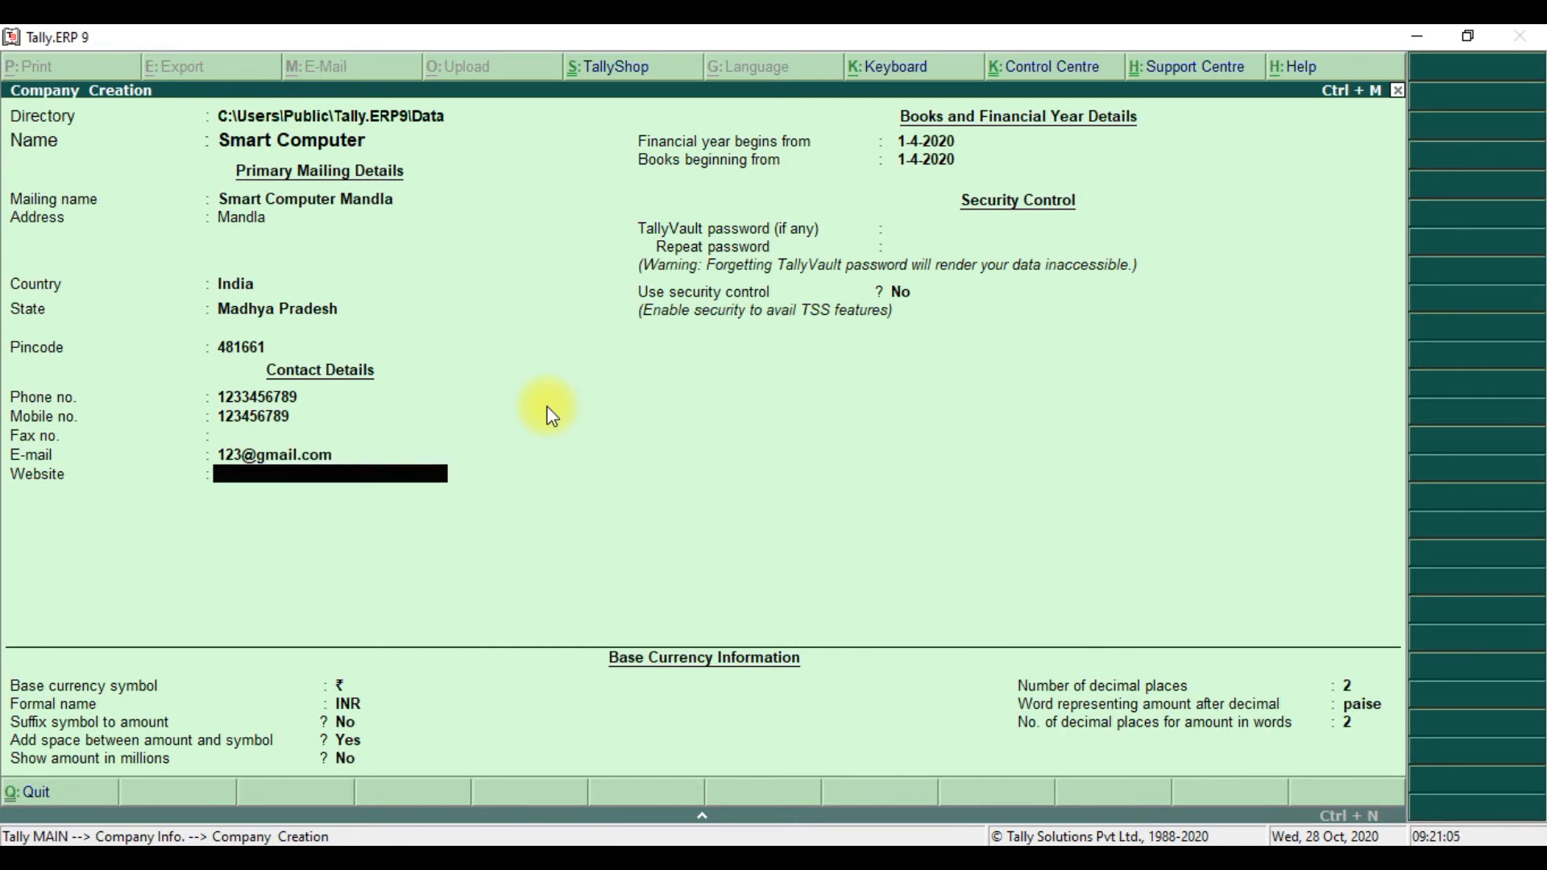
key(BackSpace)
key(BackSpace)
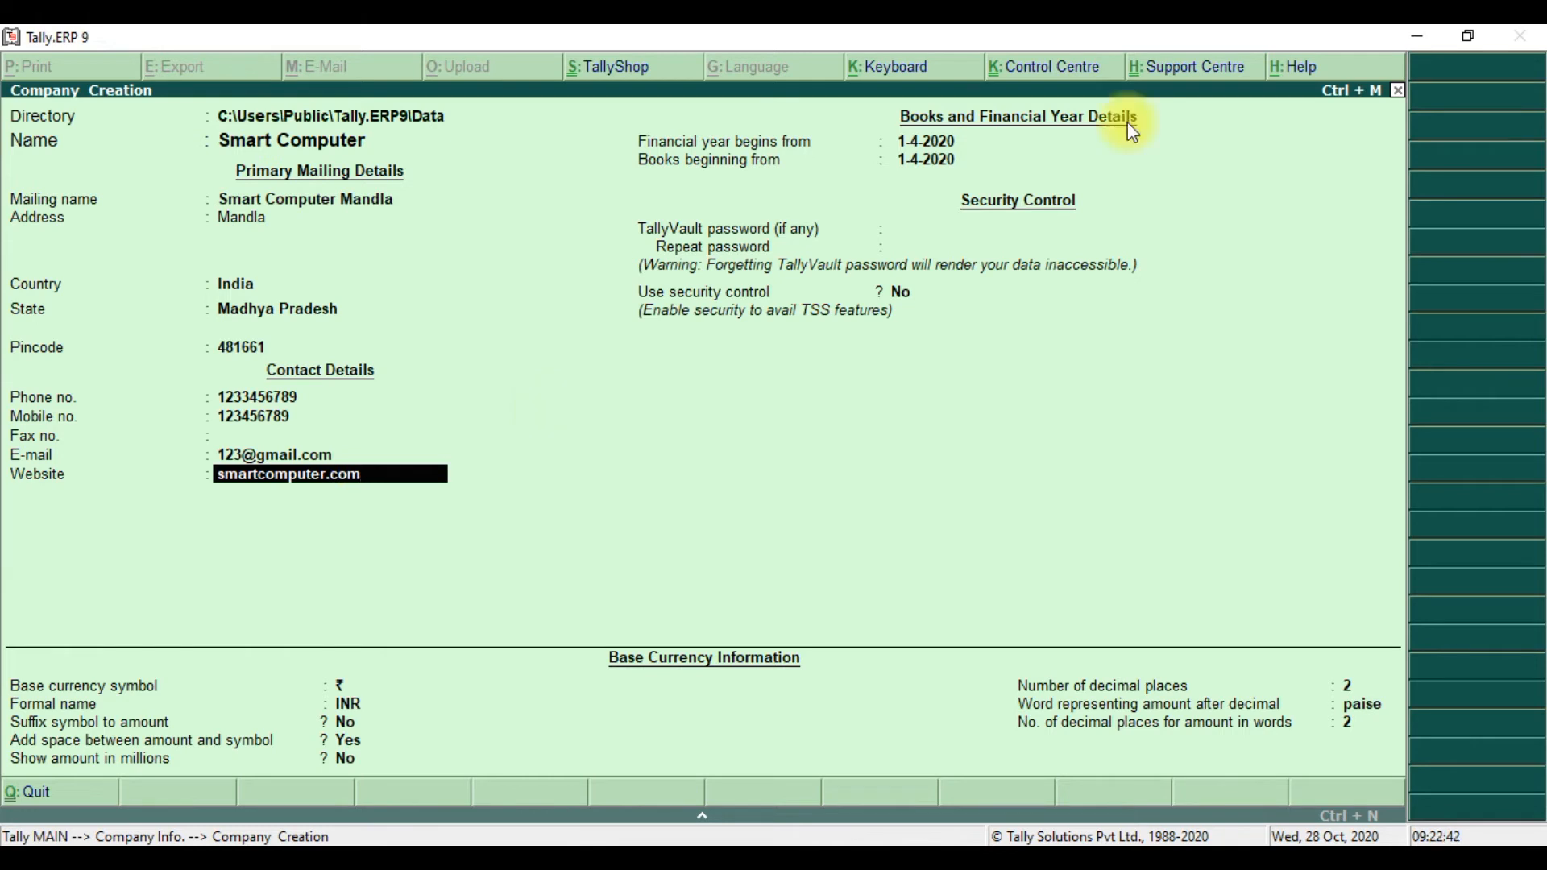
key(Return)
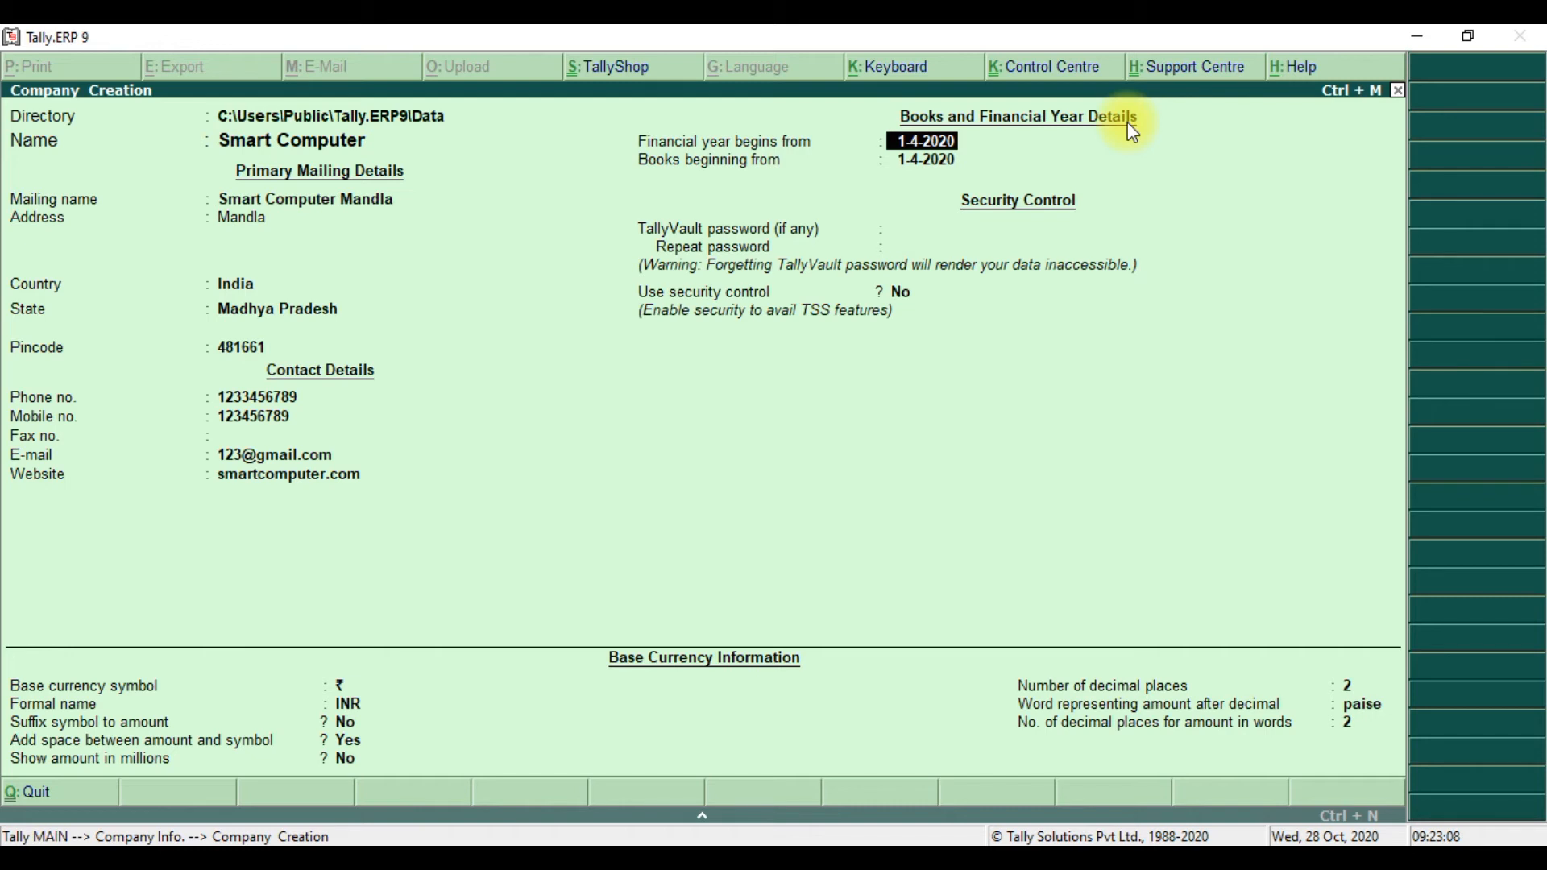
- Set financial year and books beginning to 1-10-2020, leaving the TallyVault password blank
text(1-10-2020)
key(Return)
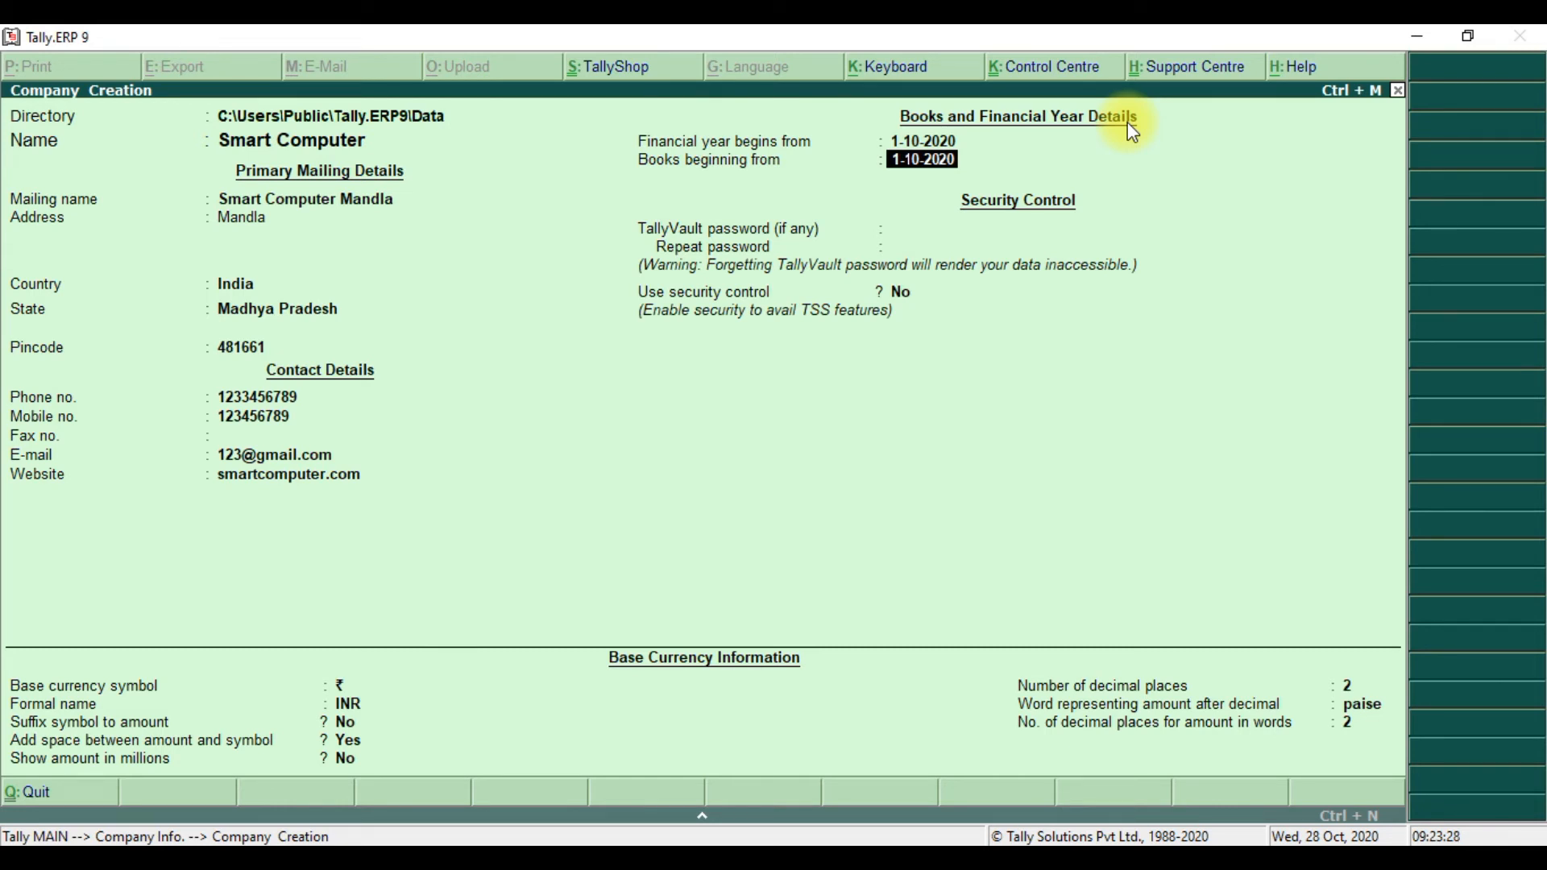
key(Return)
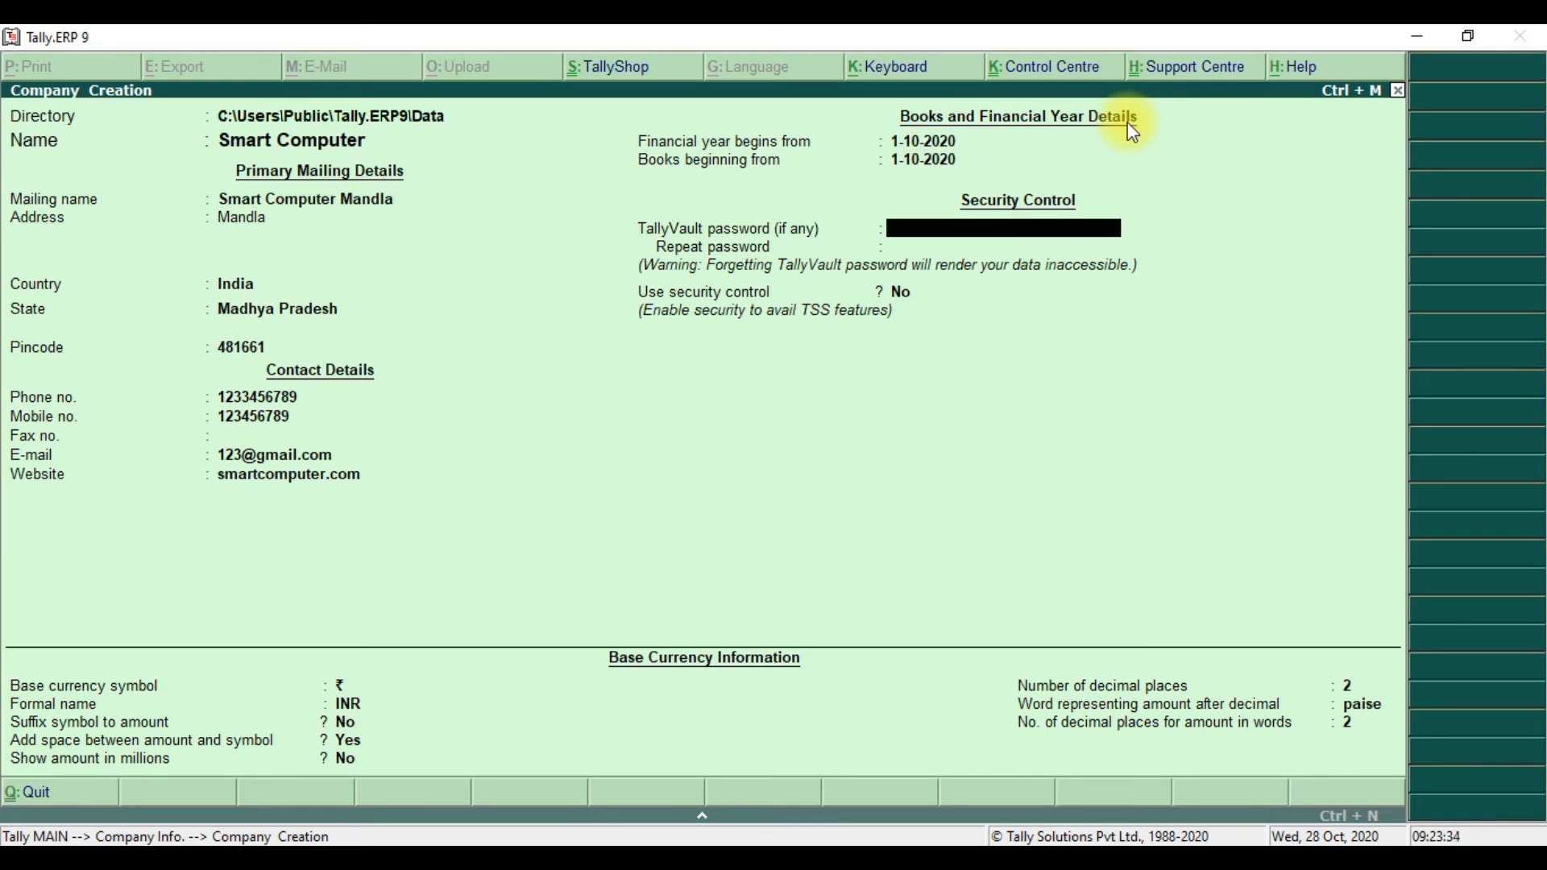
key(Return)
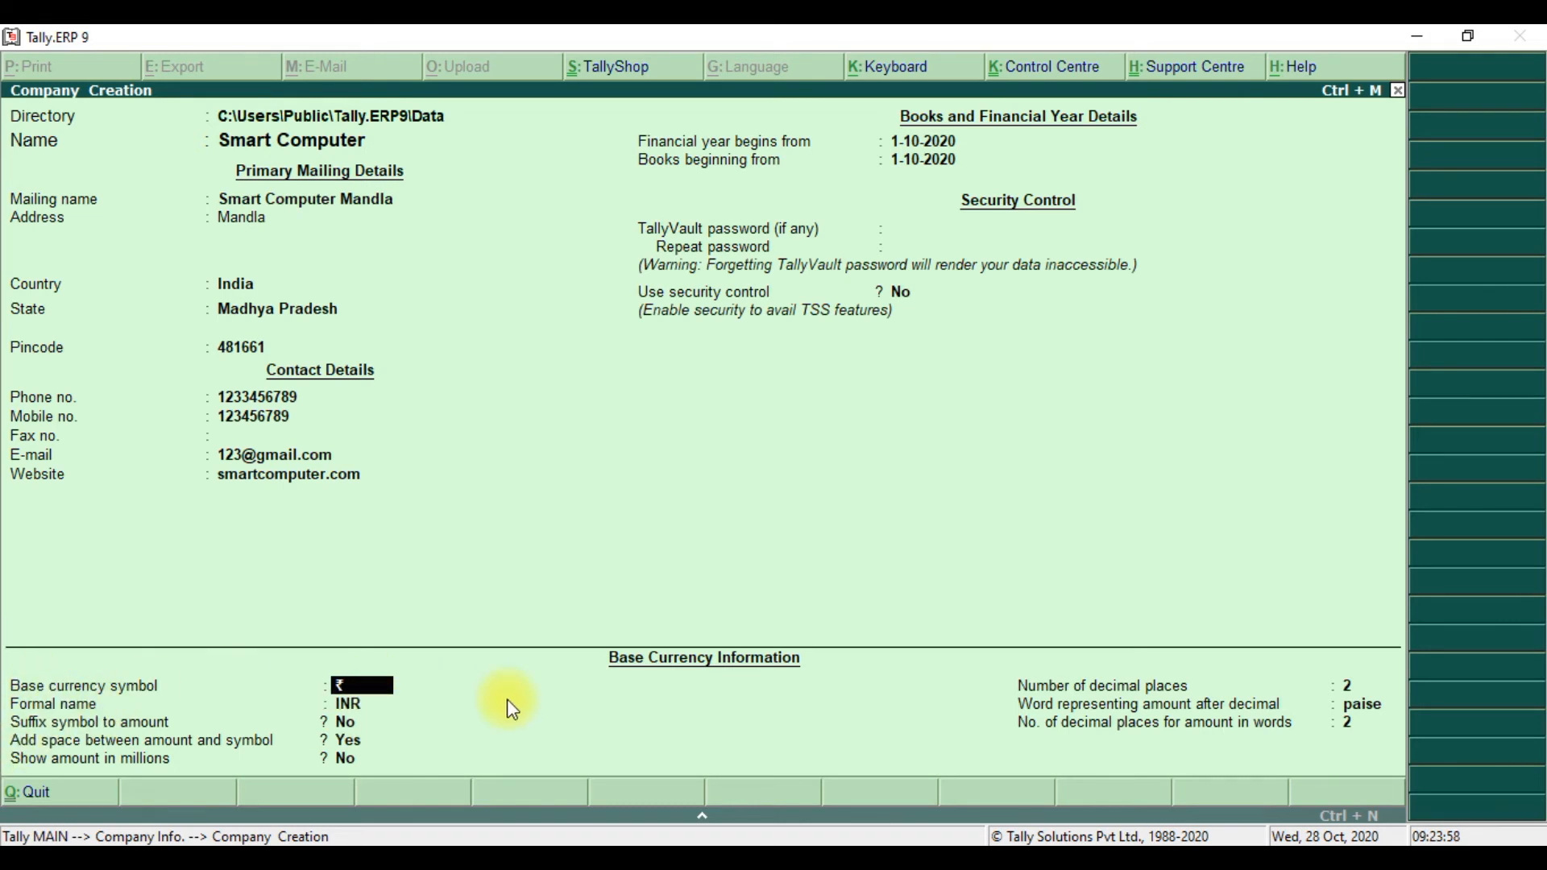
- Keep default currency settings, accept the Smart Computer company, and request to quit Tally
key(Return)
key(Return)
key(Return)
key(Return)
key(Return)
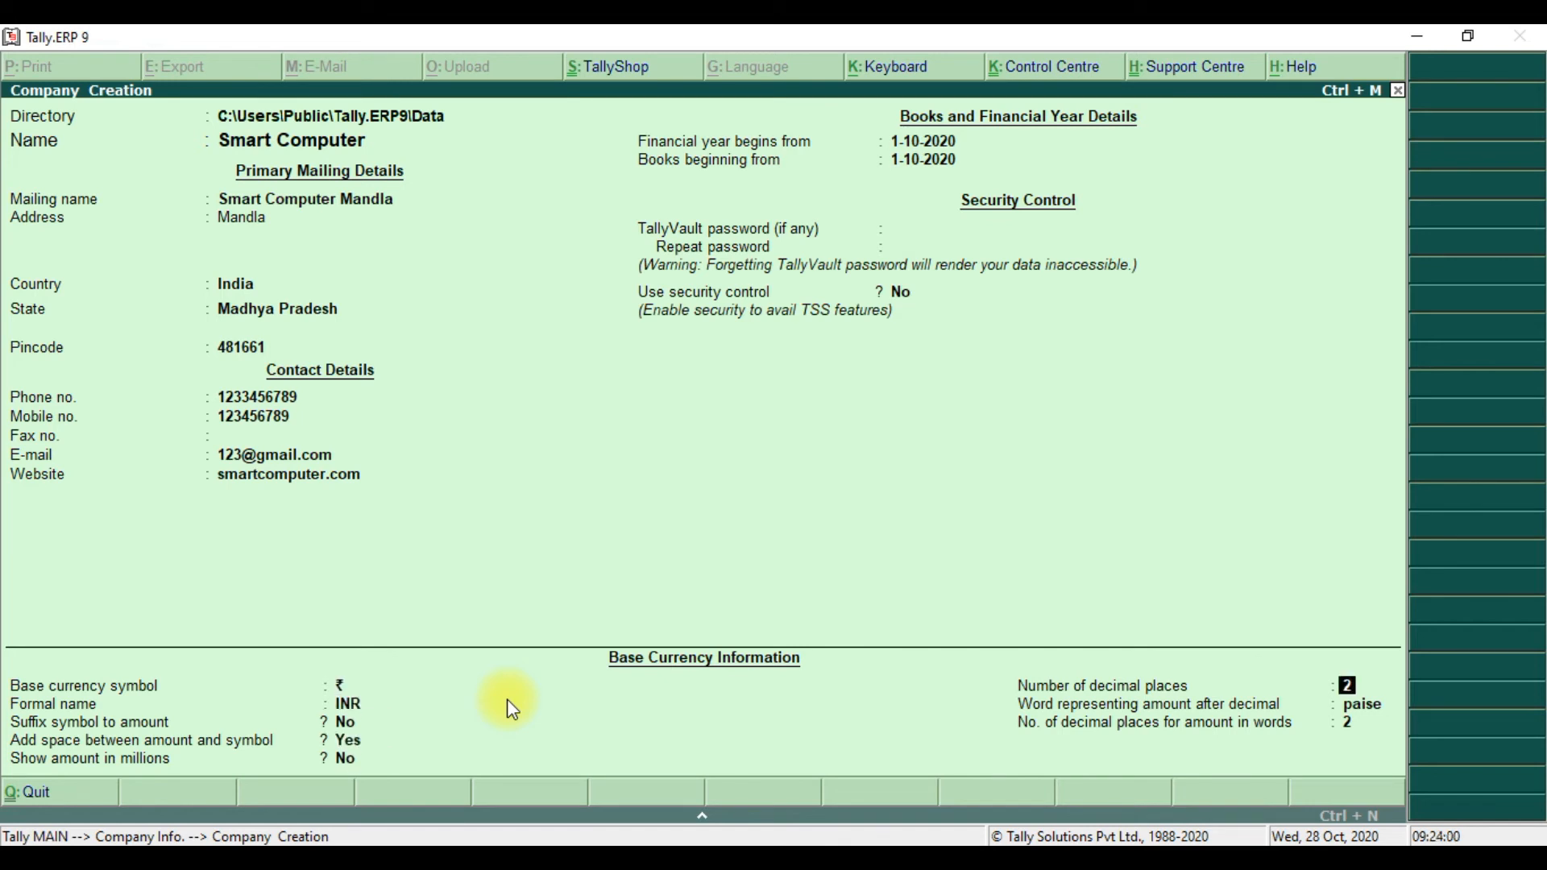
key(Return)
key(Return)
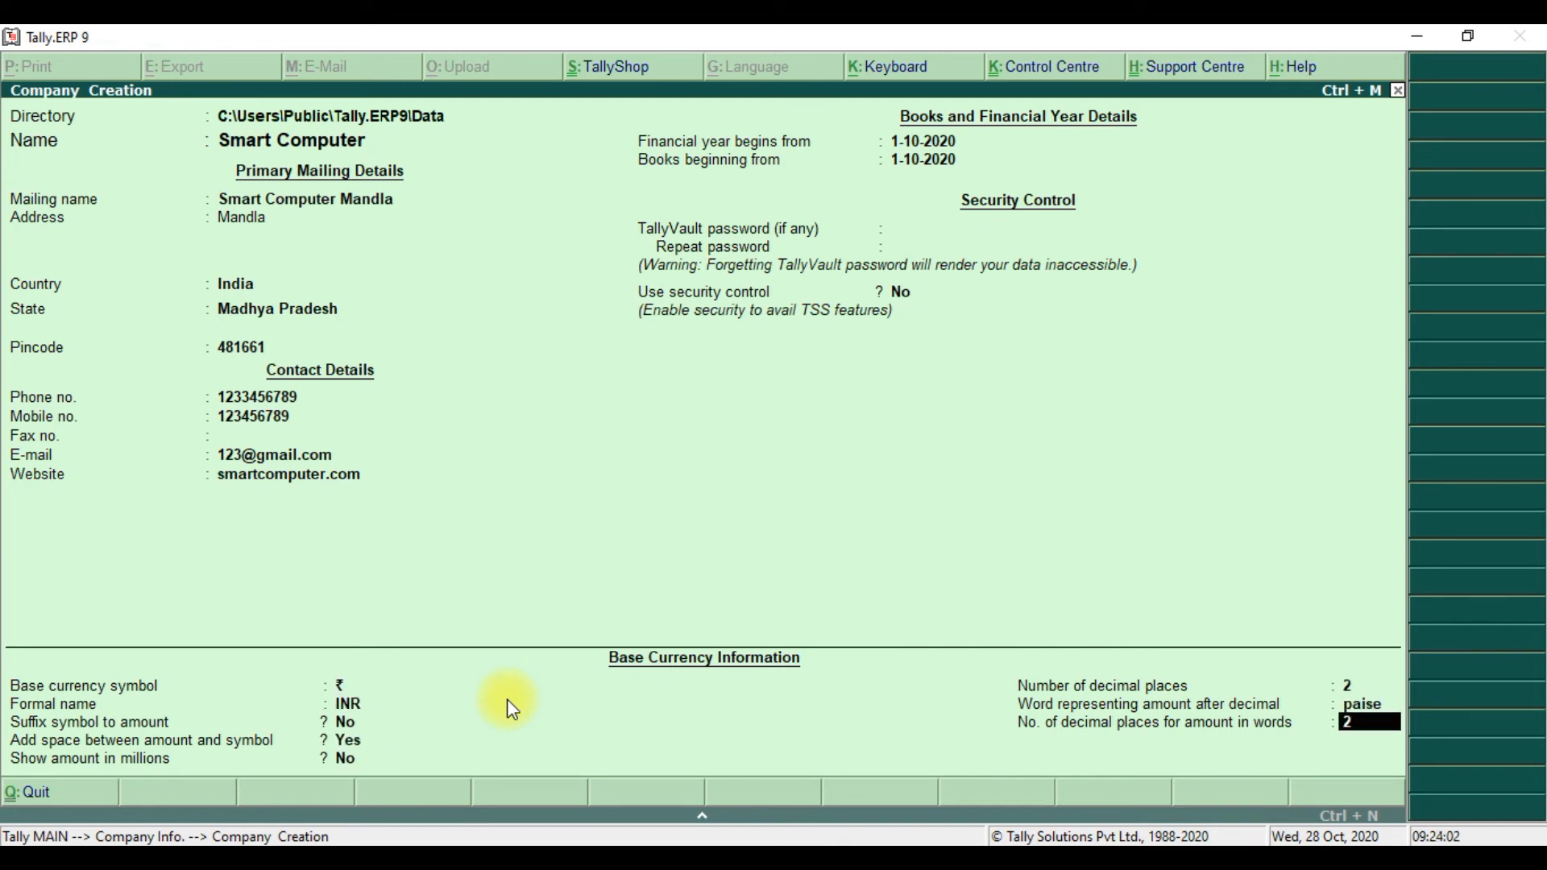
key(Return)
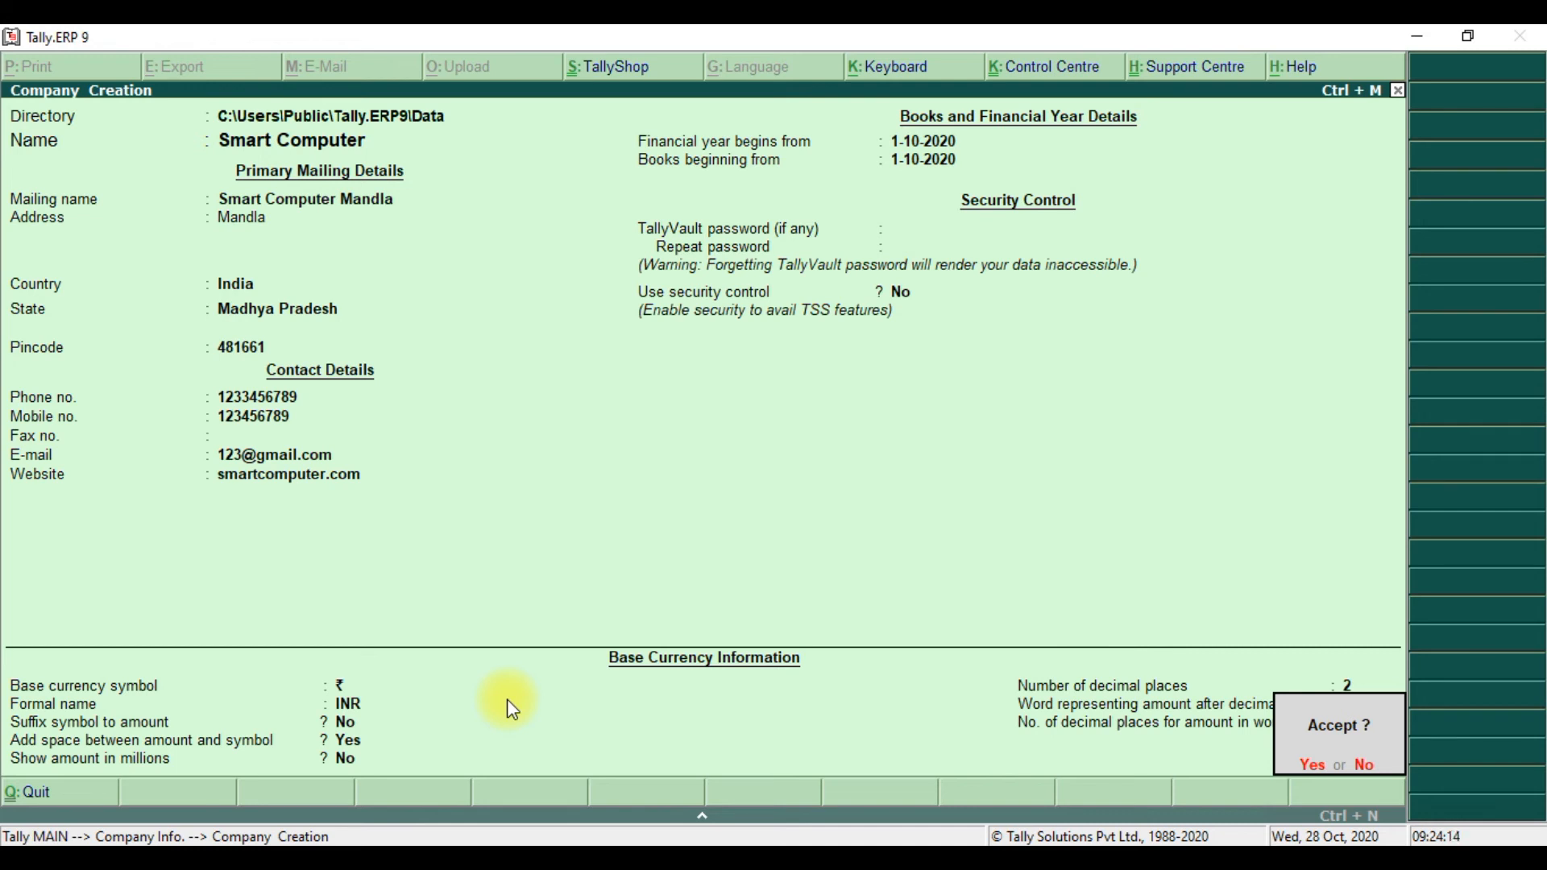
key(y)
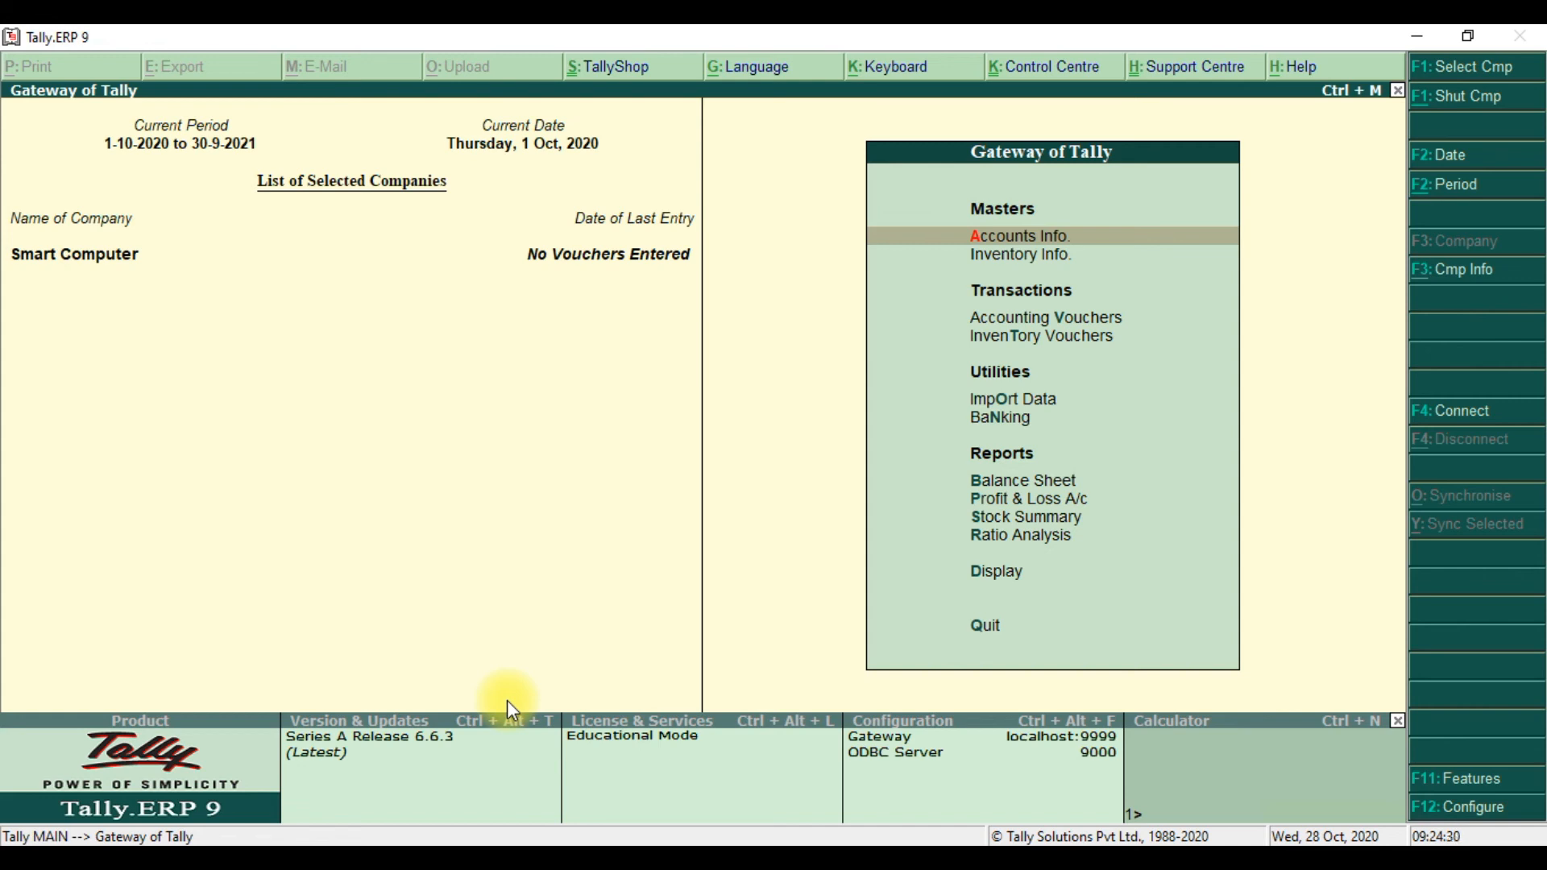
key(Escape)
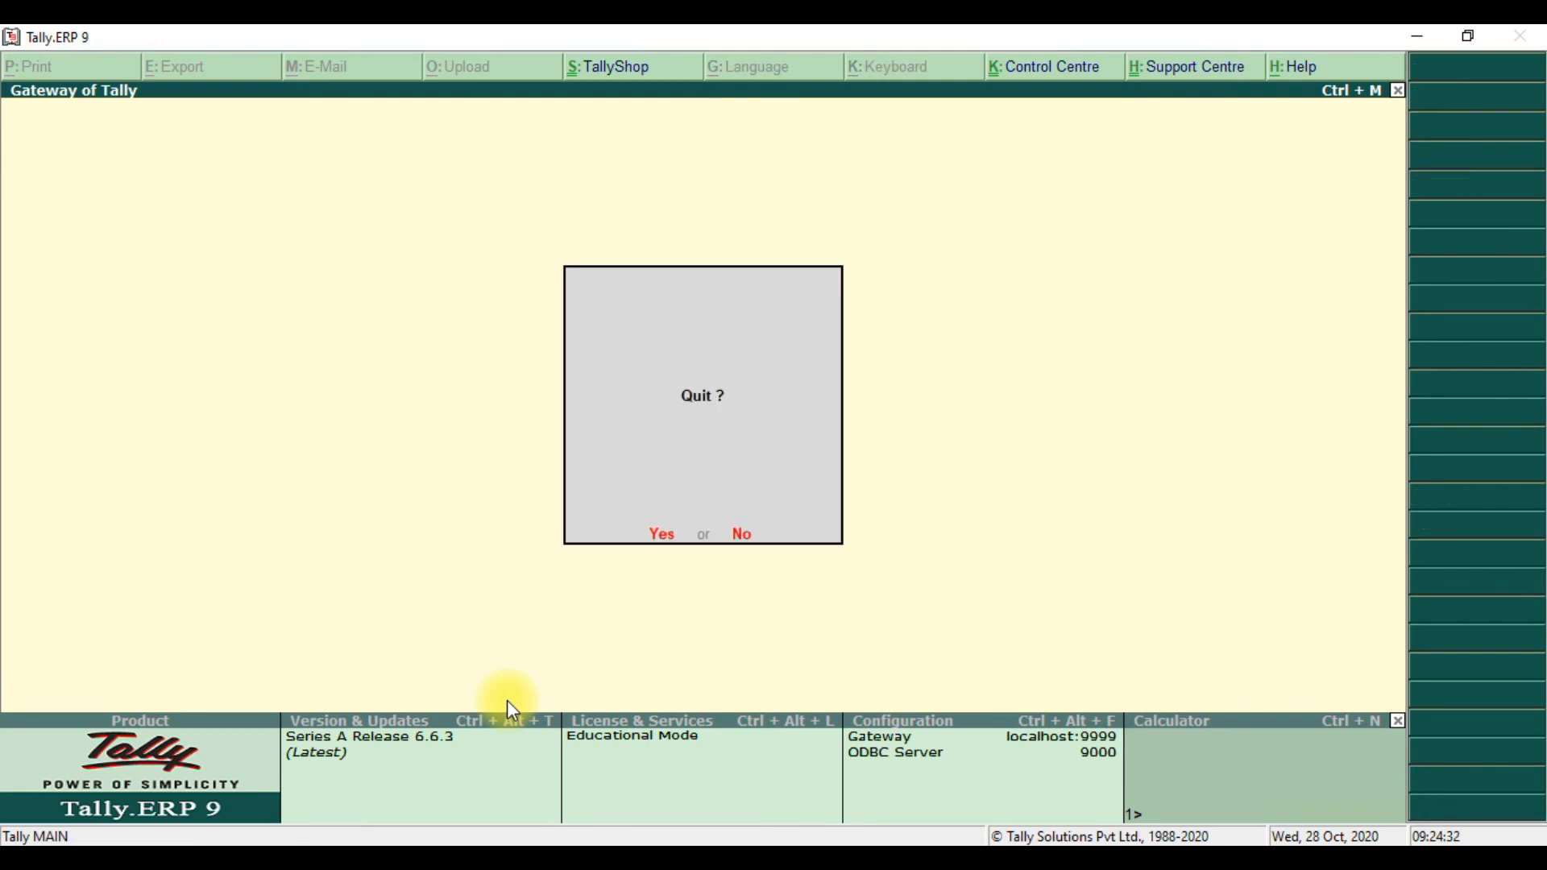
- Confirm quitting Tally, then relaunch Tally.ERP 9 from its desktop icon
key(y)
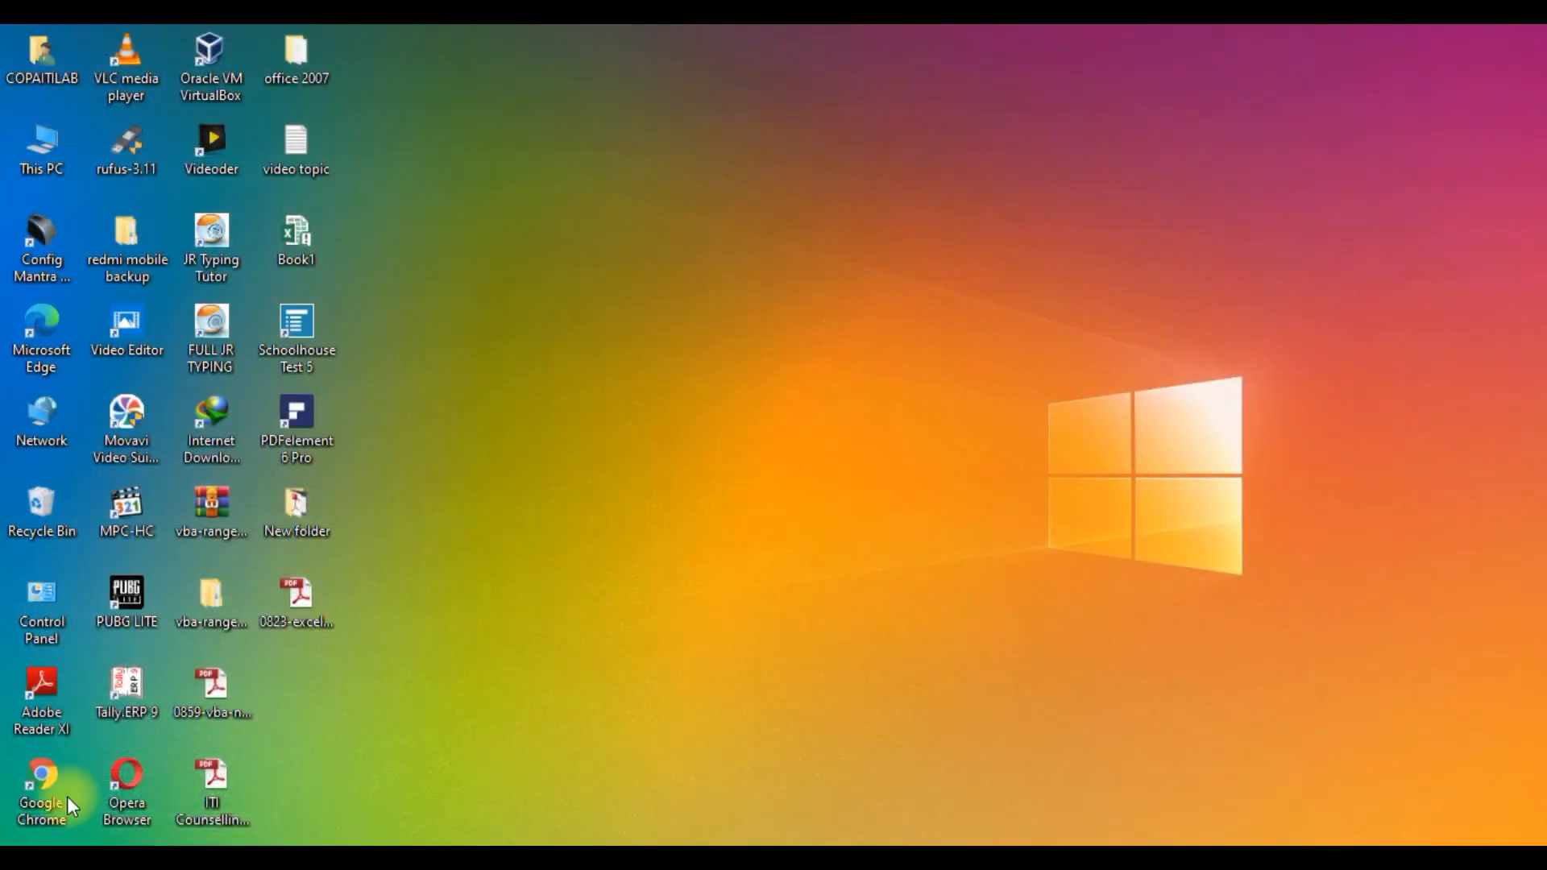
double_click(142, 686)
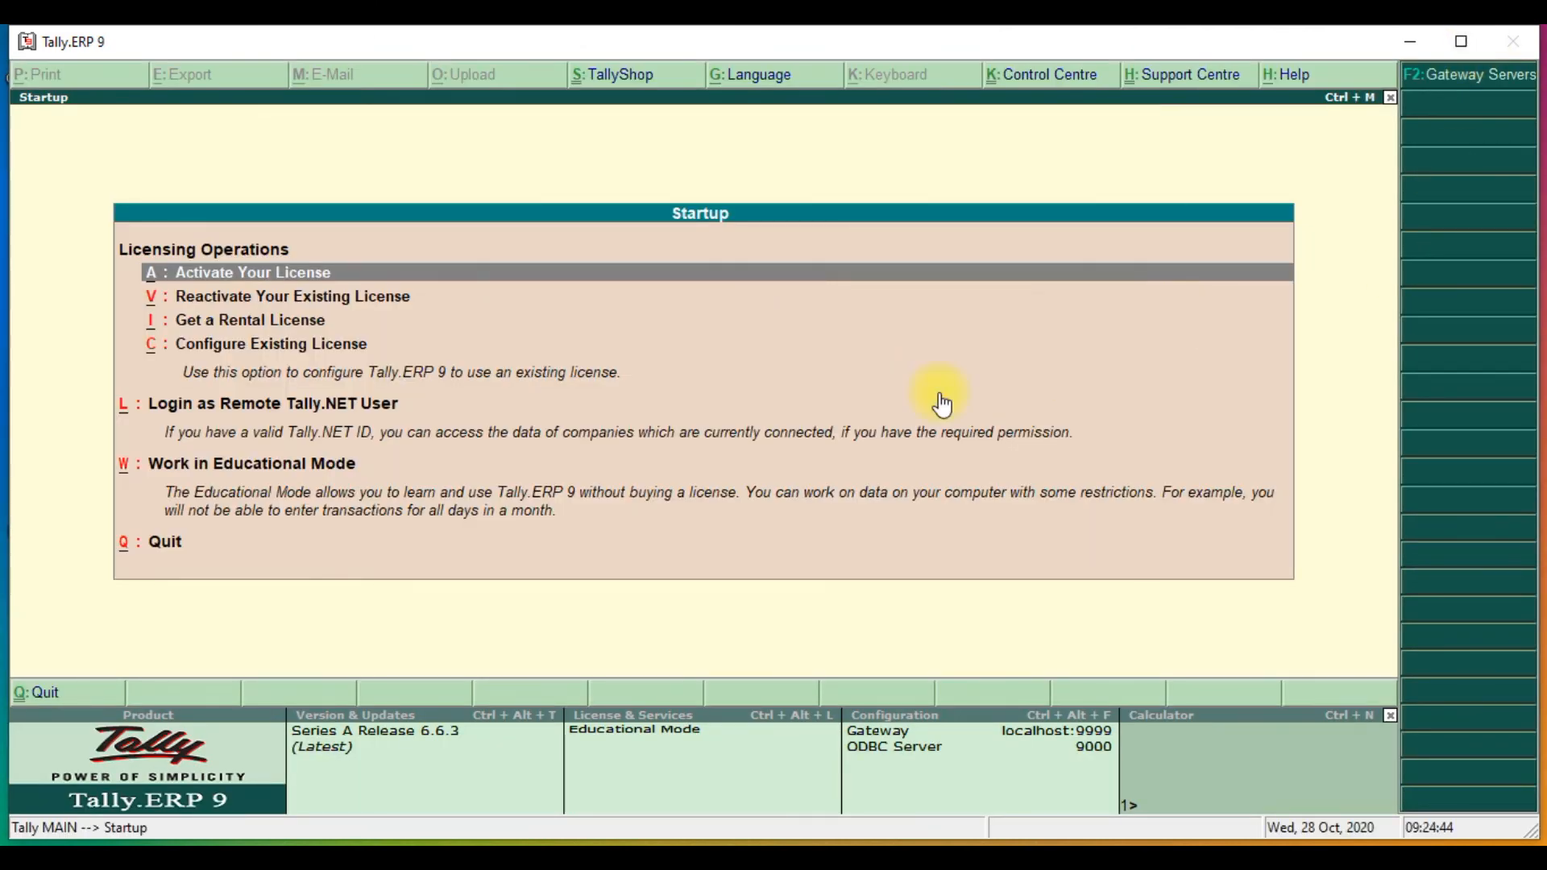
- Choose Work in Educational Mode and bring up the Company Info. menu with Alt+F3
click(314, 476)
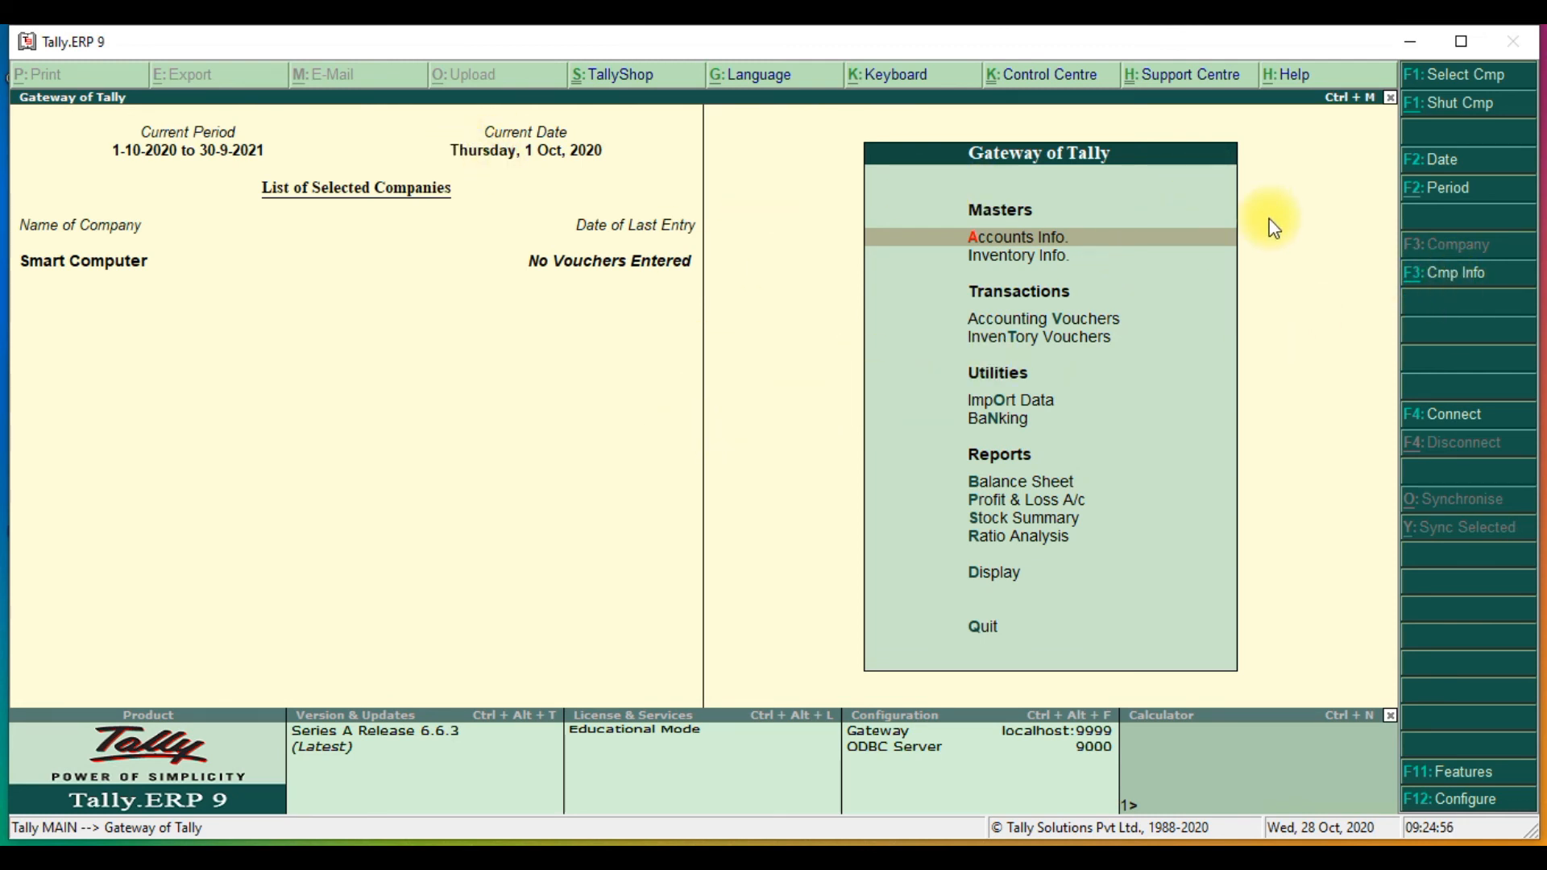
key(alt+F3)
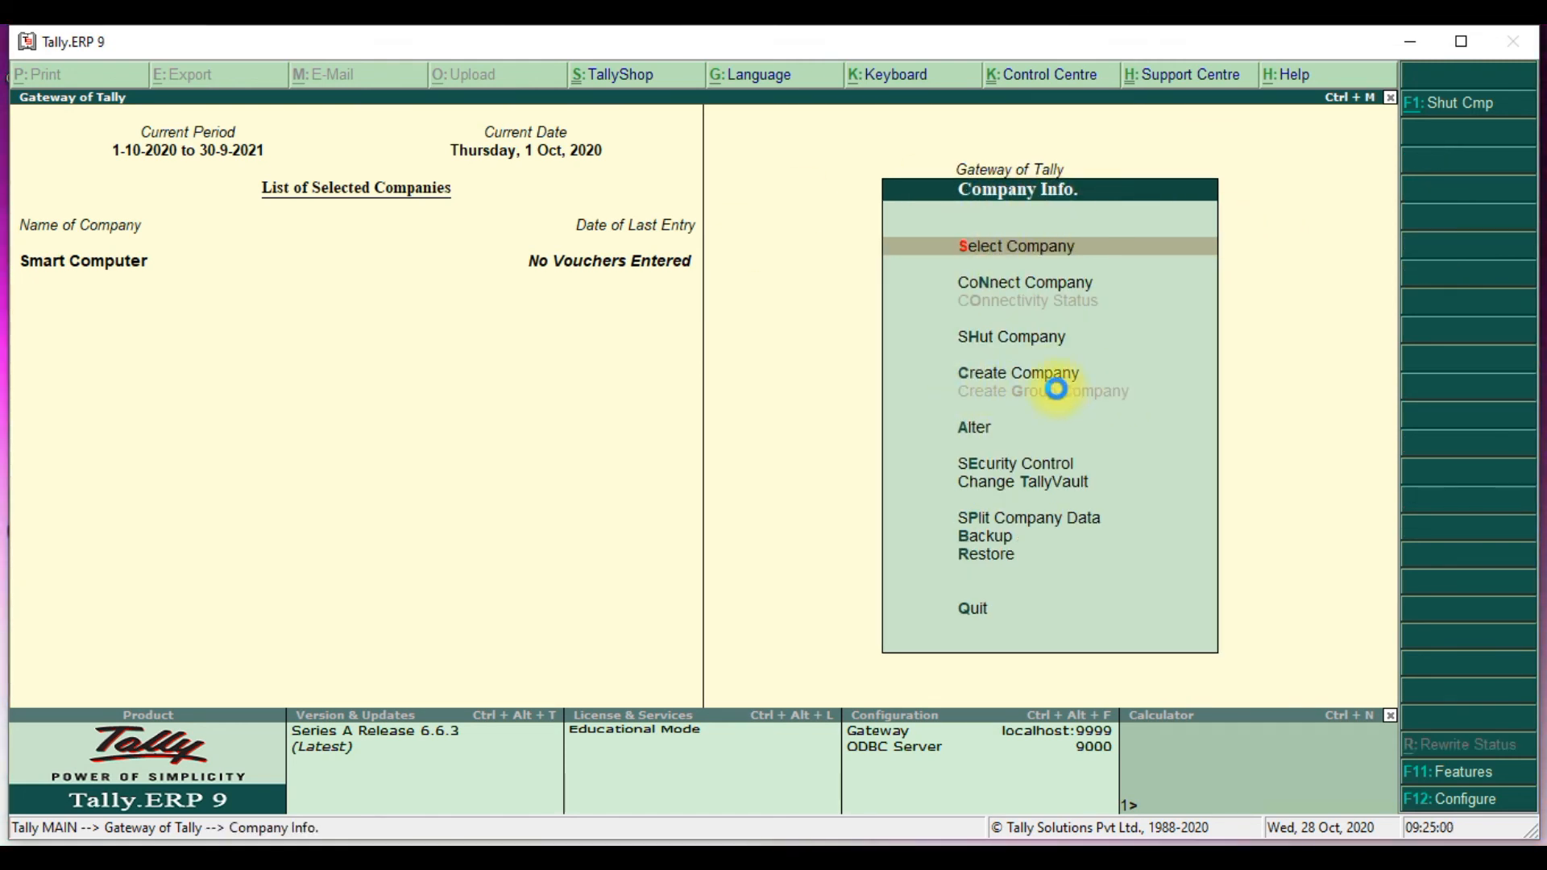
- Create a company named 'Expert Computer' and enter its address
click(1056, 387)
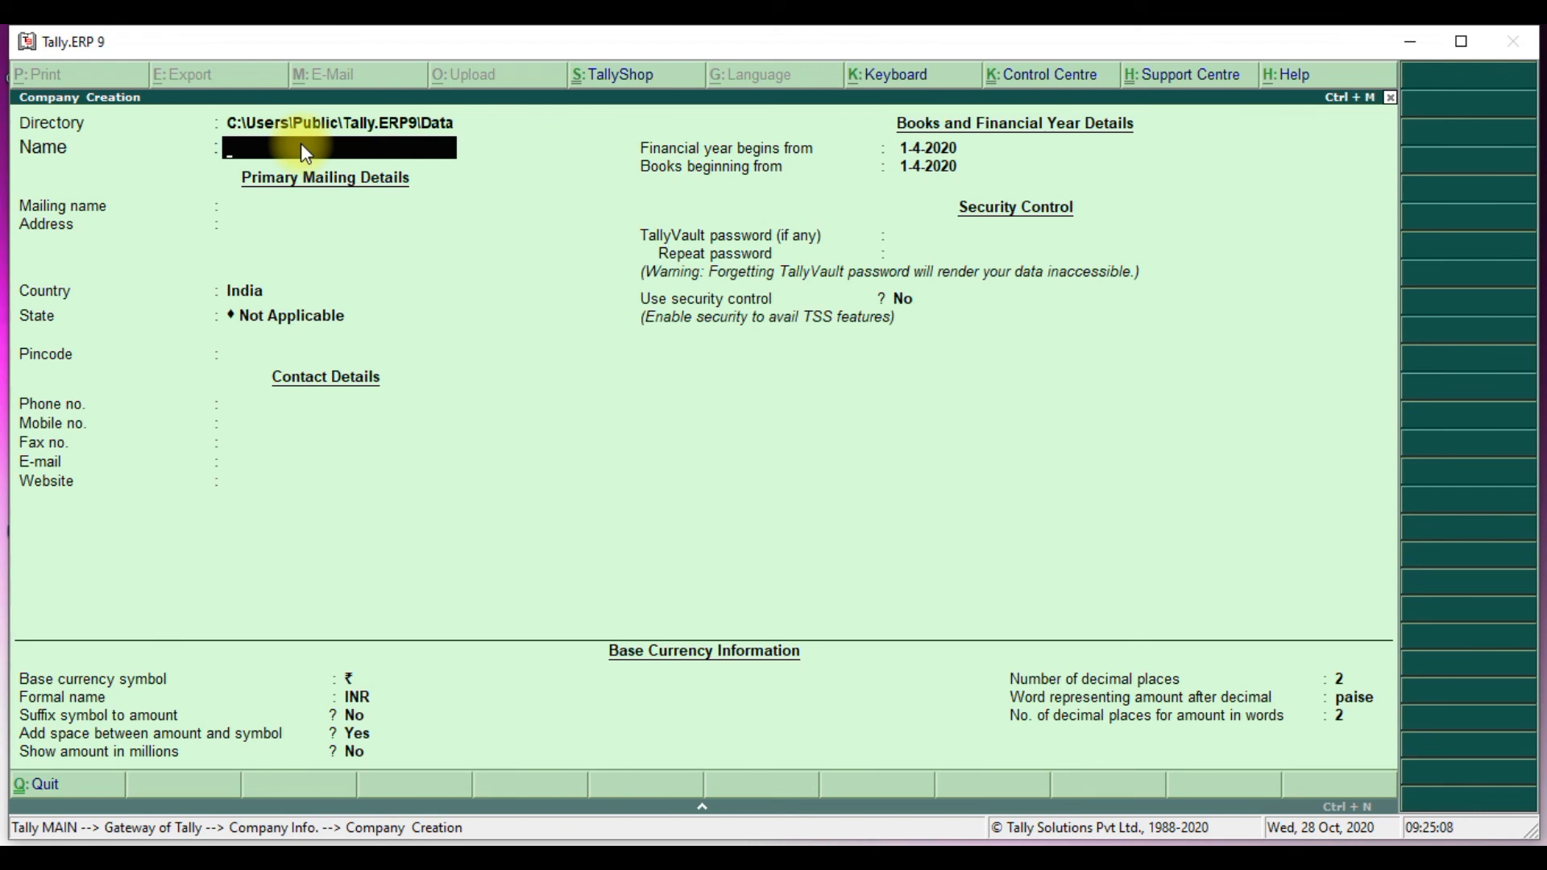
text(Expert Computer)
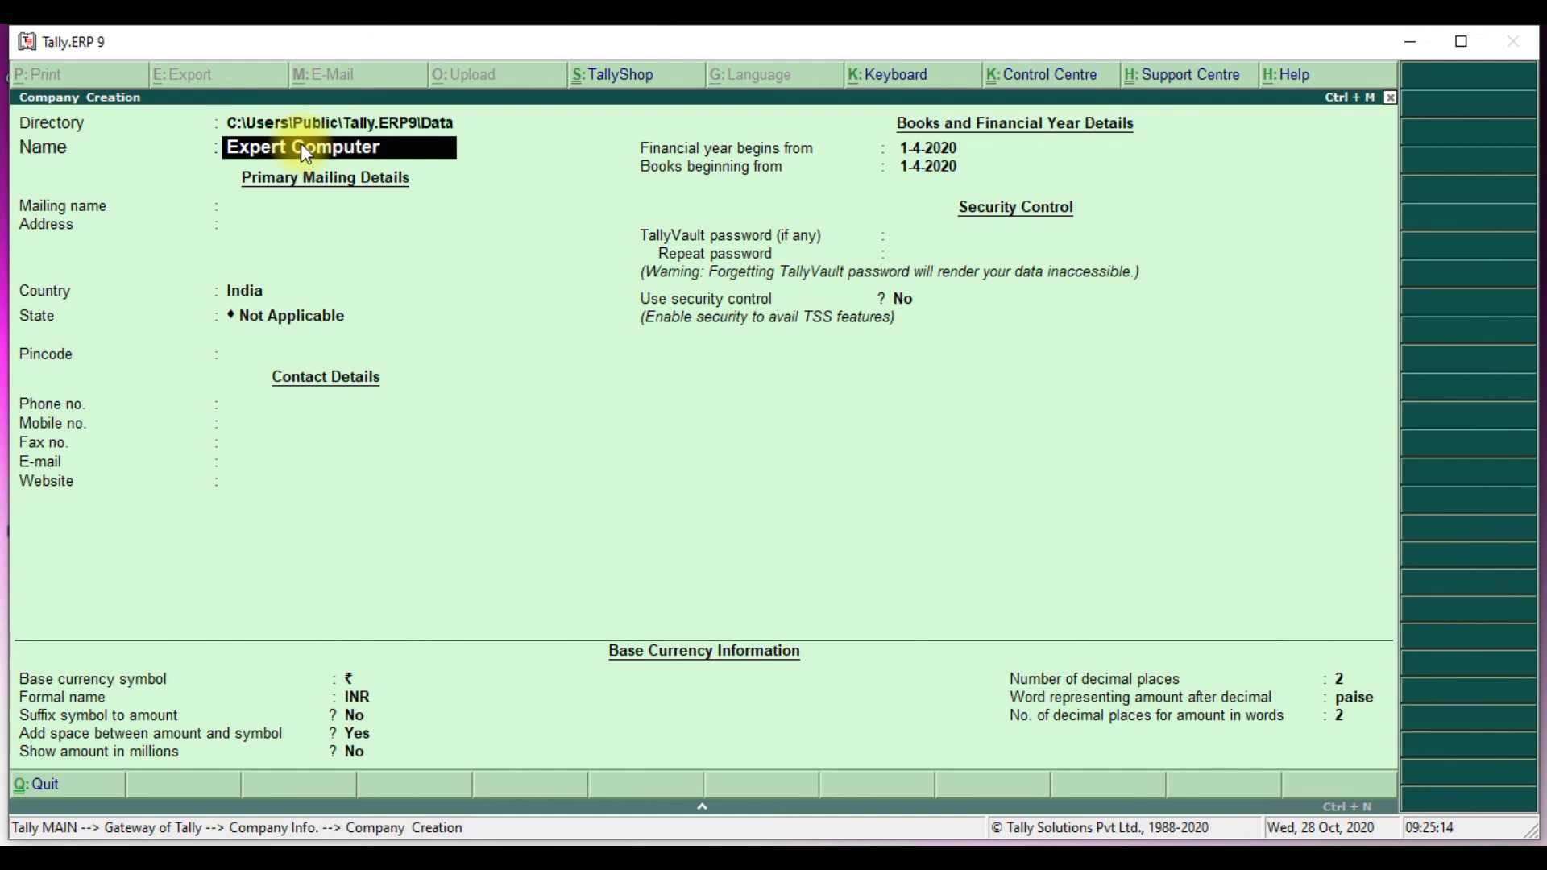
key(Return)
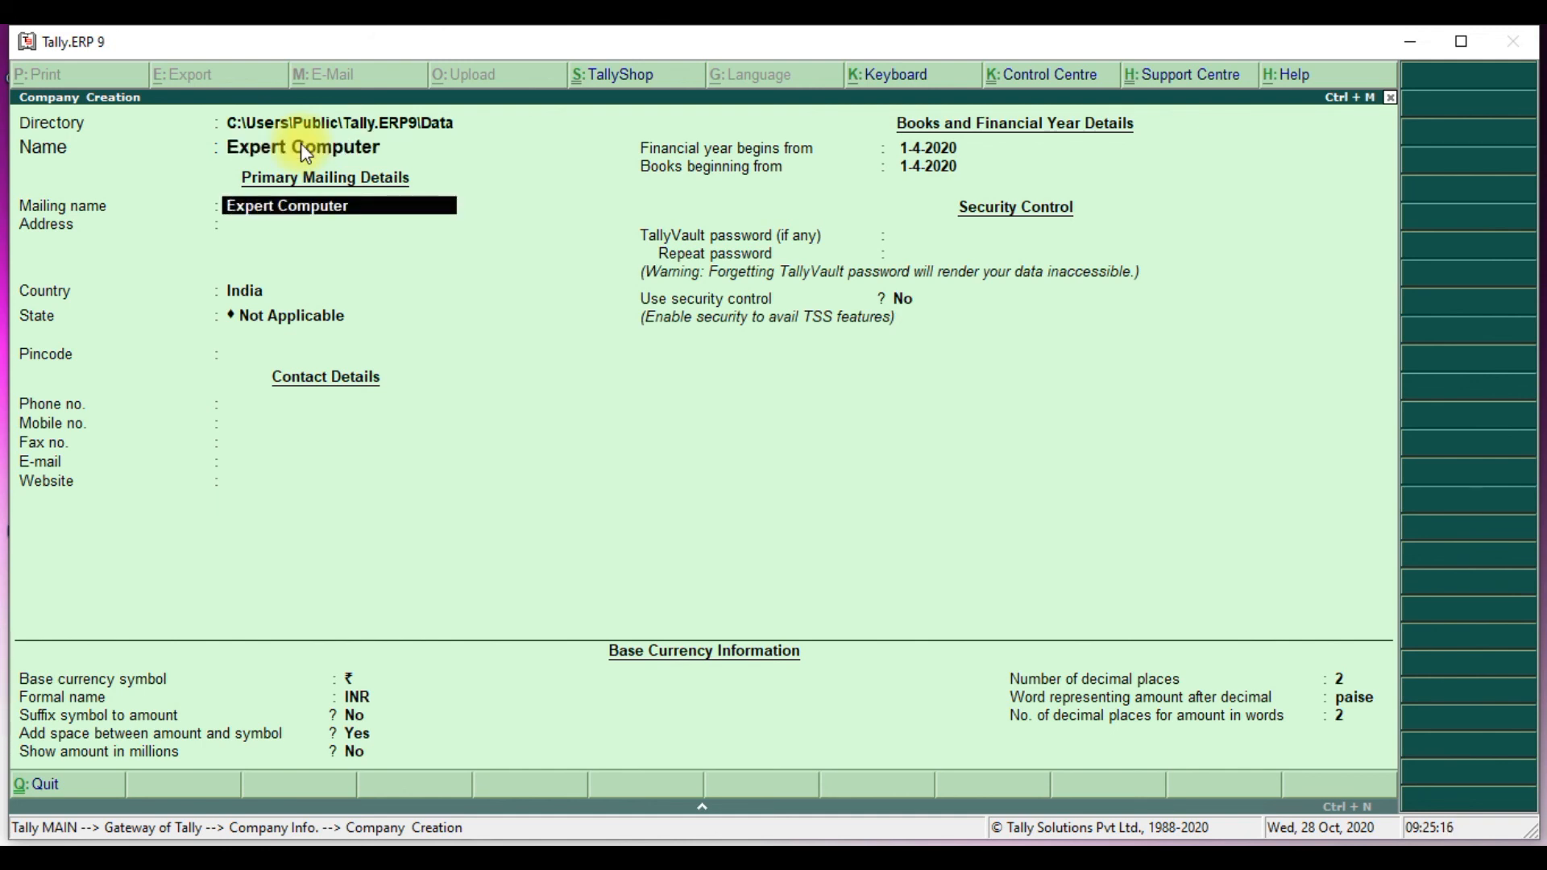
key(Return)
text(Mandla)
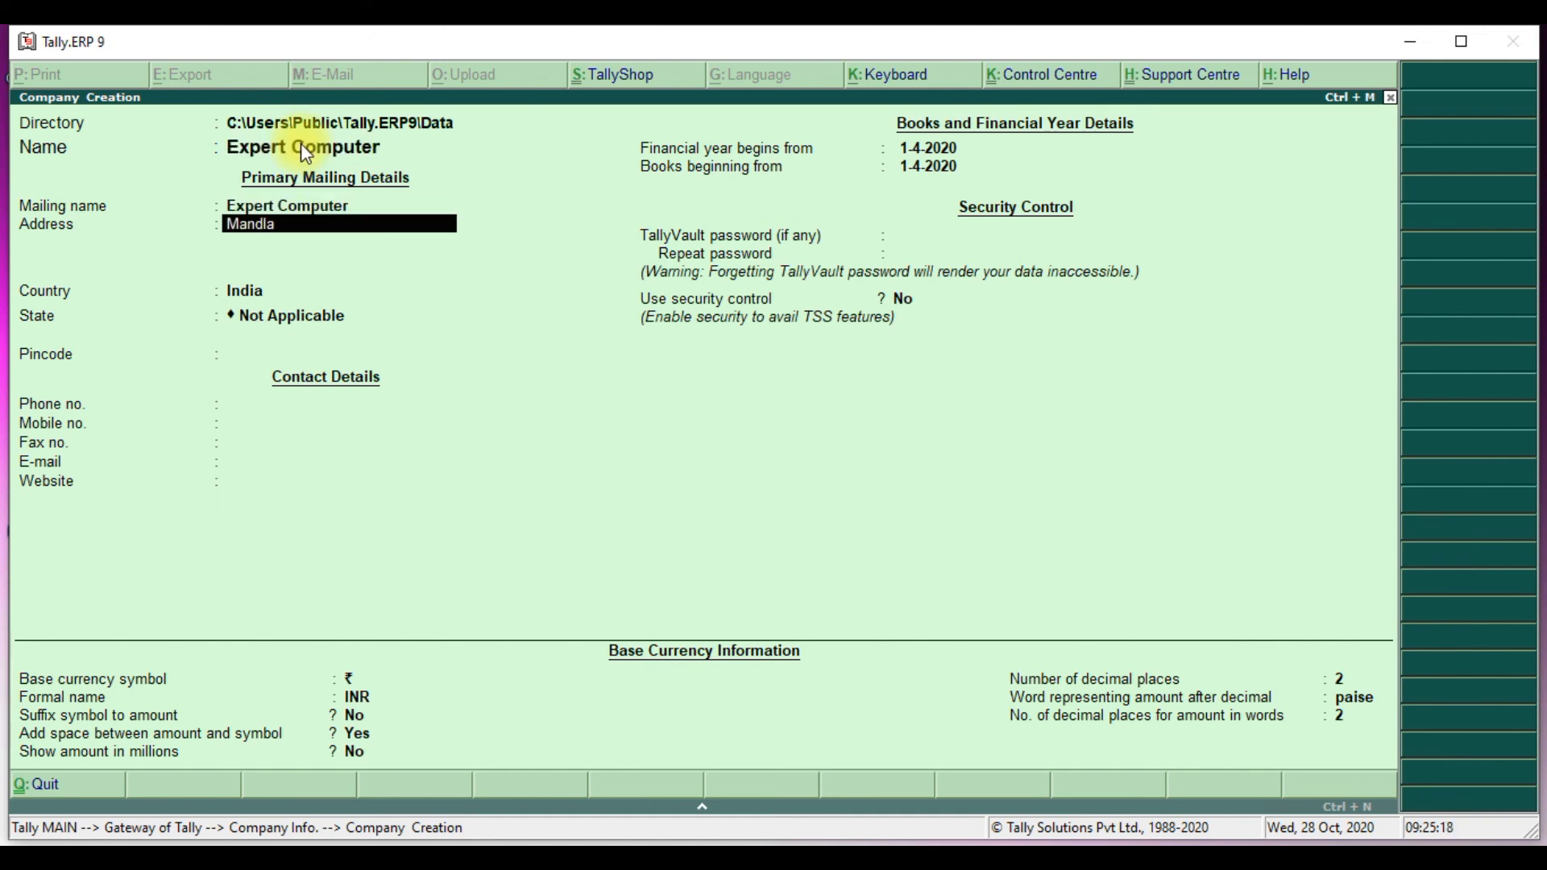
key(Return)
- Keep country India and the remaining defaults, and save Expert Computer
key(Return)
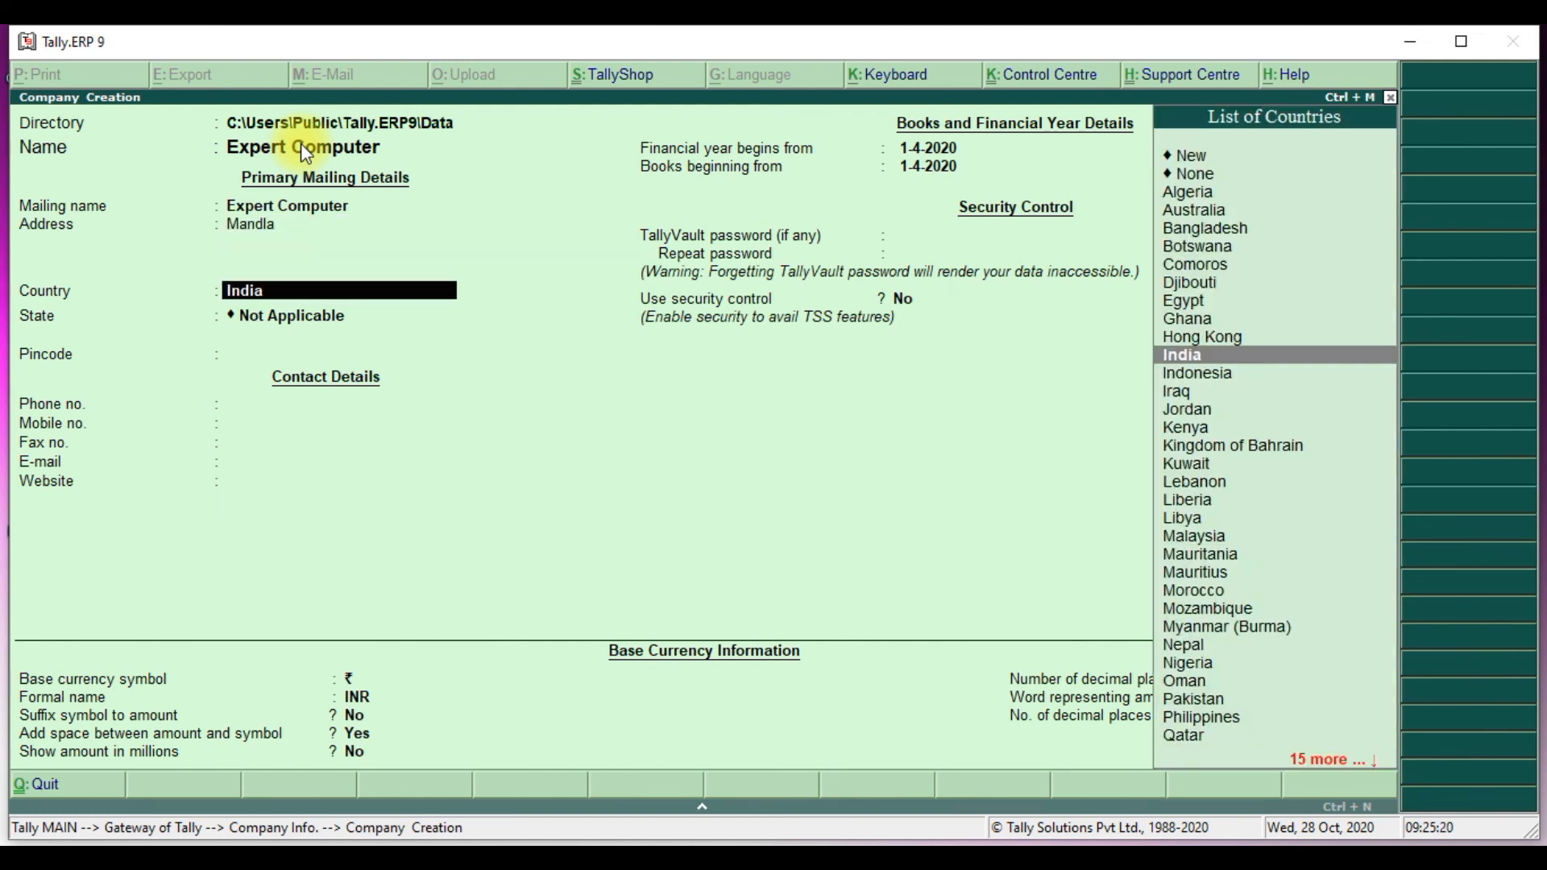
key(Return)
key(Return)
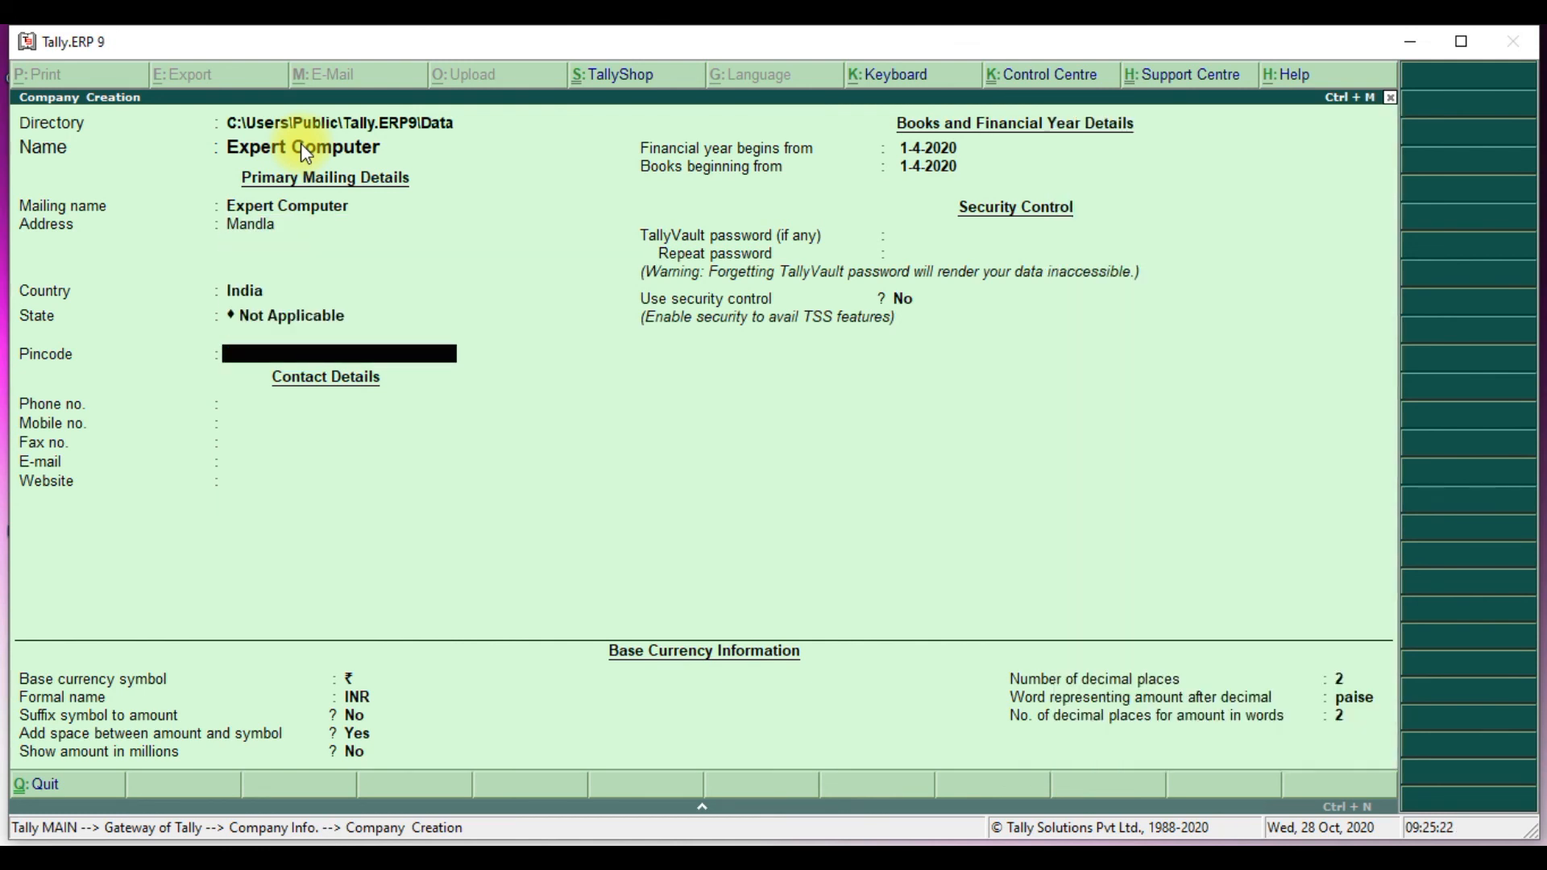
key(Return)
key(Return)
key(Return)
key(Return)
key(Return)
key(Return)
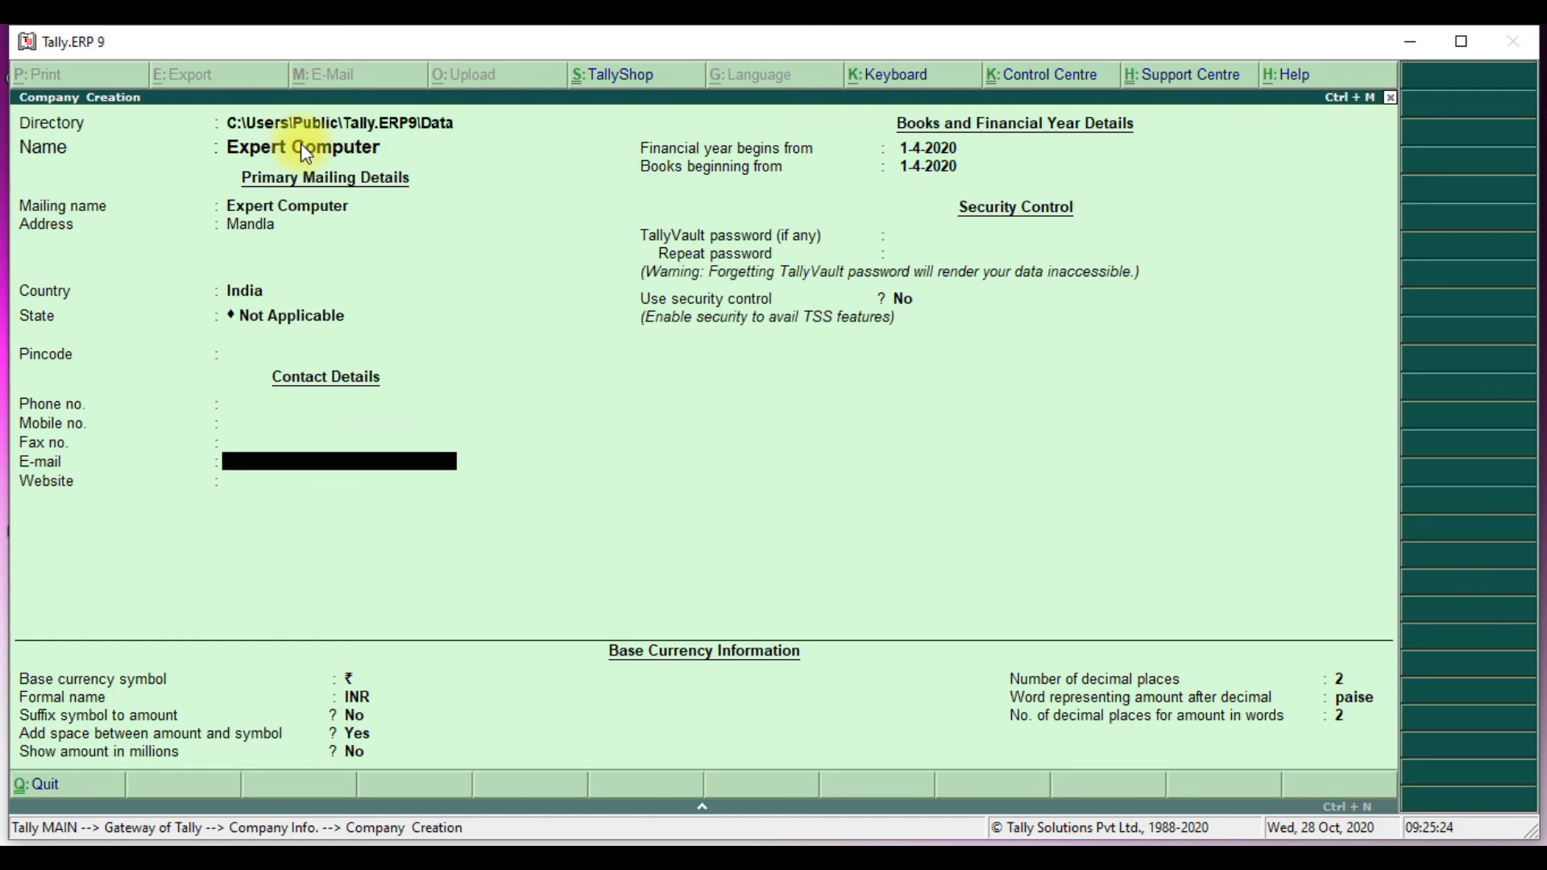
key(Return)
key(Return)
key(Return)
key(Return)
key(Return)
key(Return)
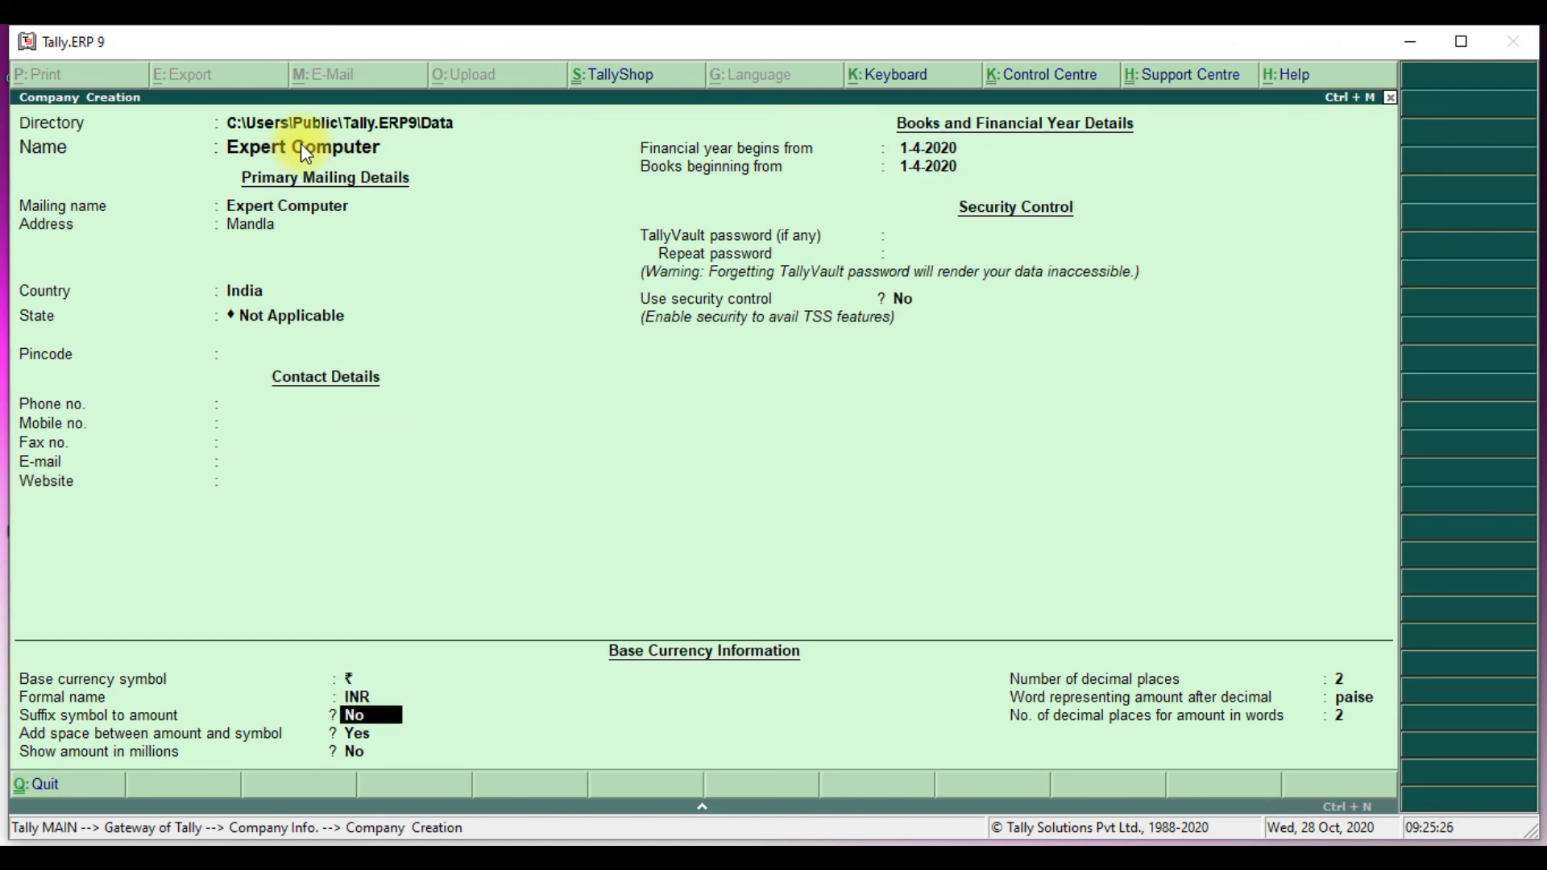
key(Return)
key(Return)
key(Return)
key(Return)
key(Return)
key(Return)
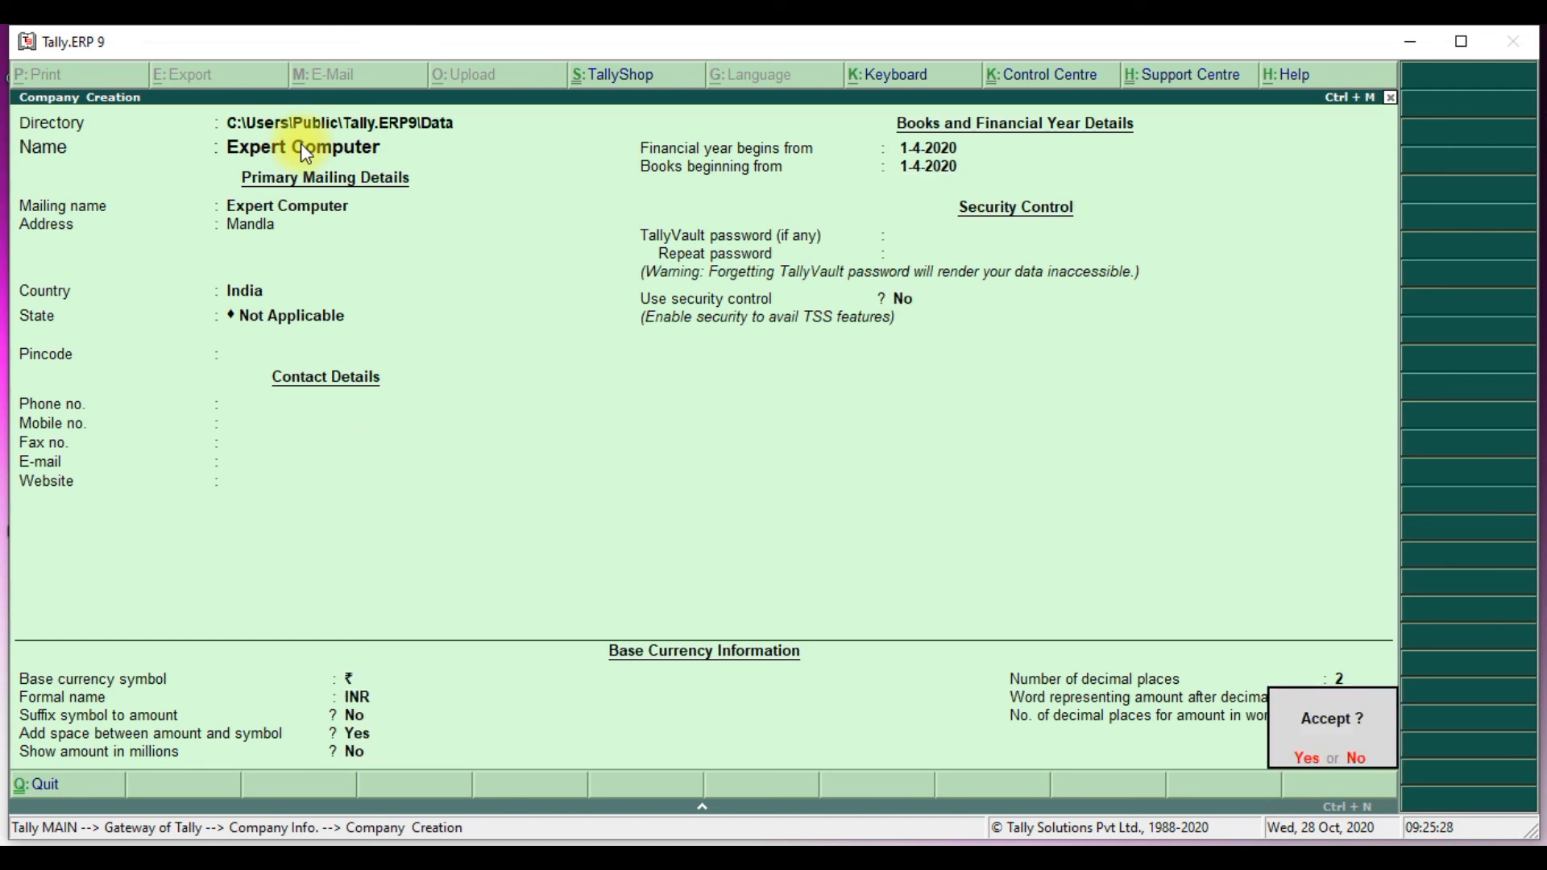
key(Return)
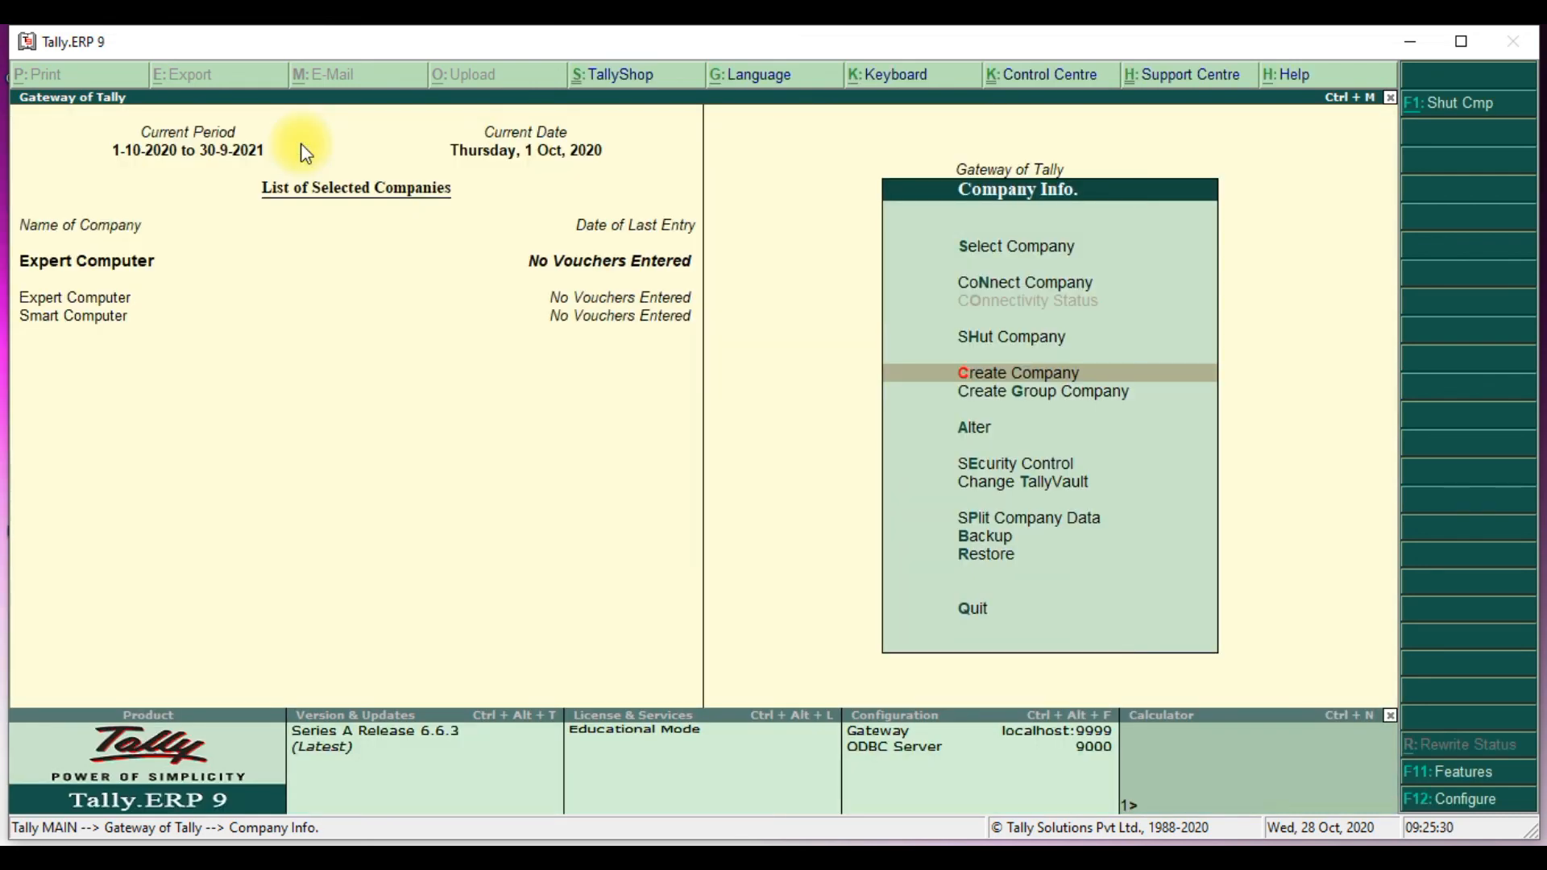